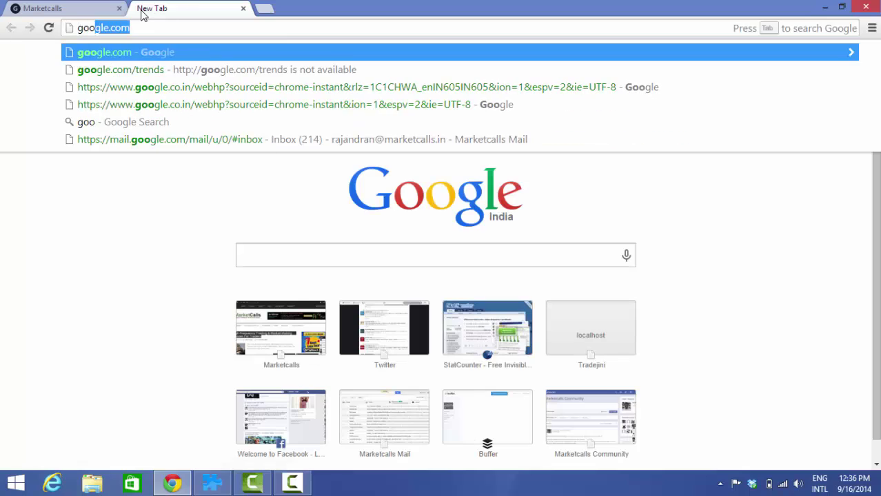
Step: Search Google for "nest rtd for amibroker" and open the AmibrokerFeeder repository on GitHub from the results
key(Return)
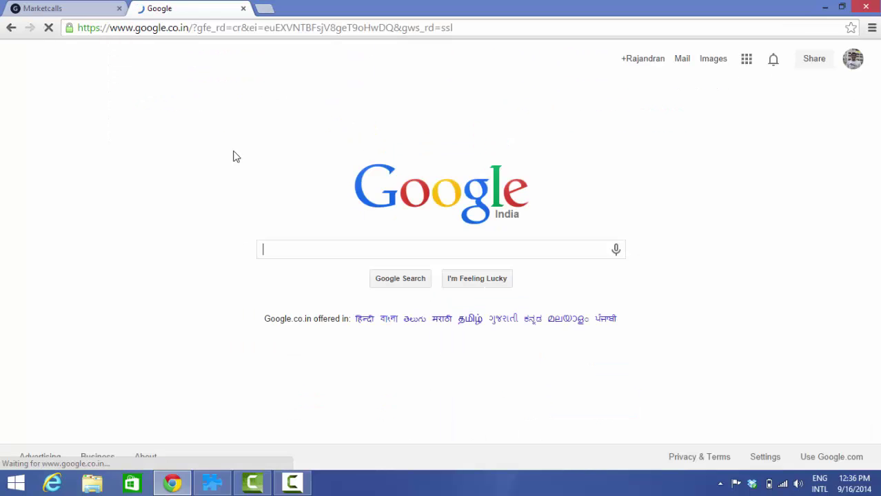
text(nest r)
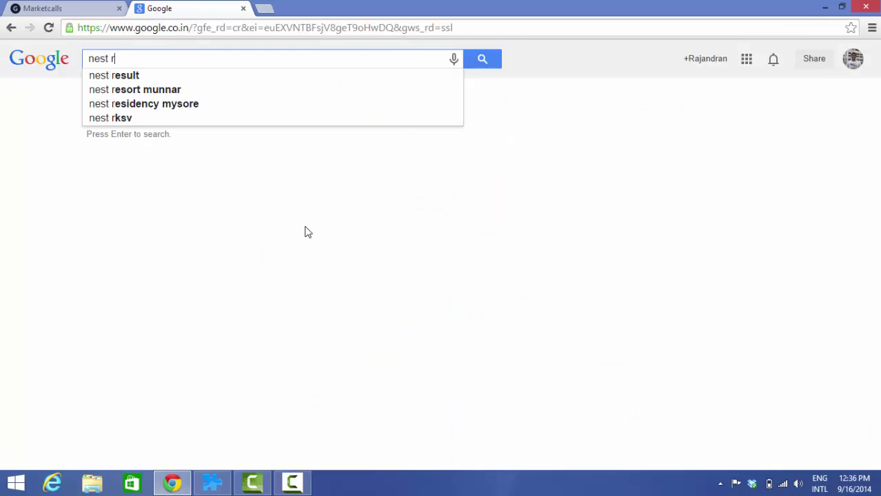
text(td for amibroker)
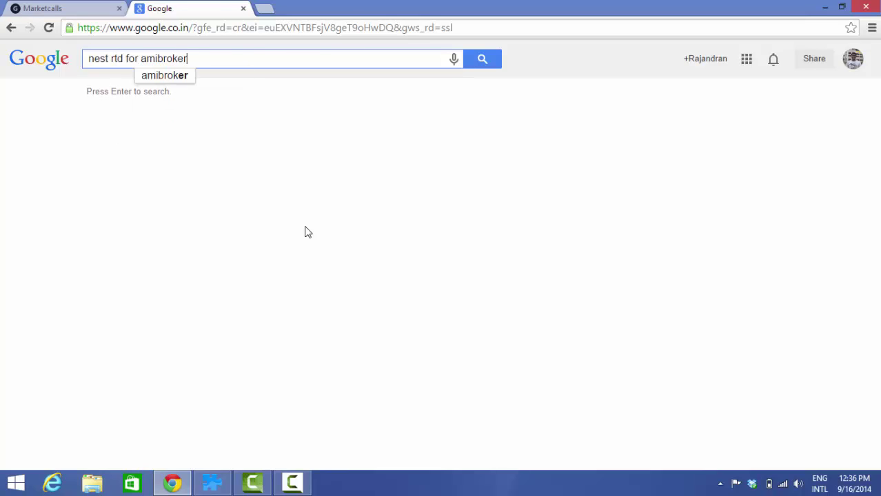
key(Return)
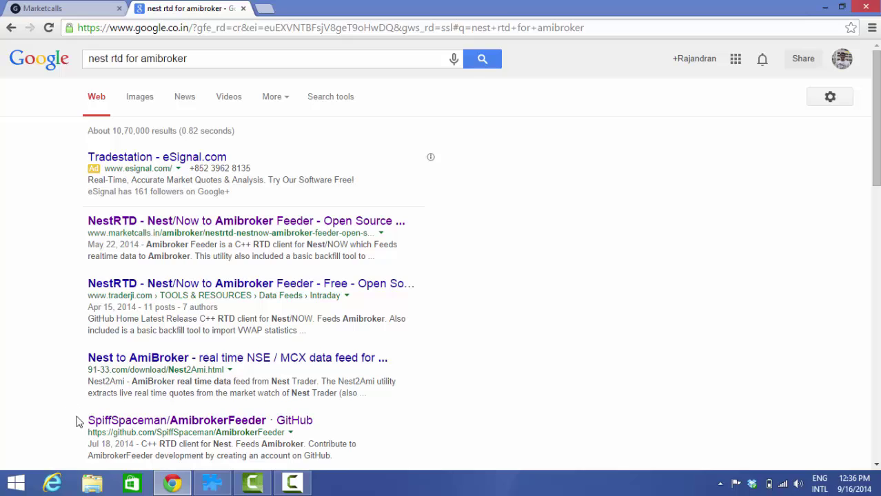
click(175, 420)
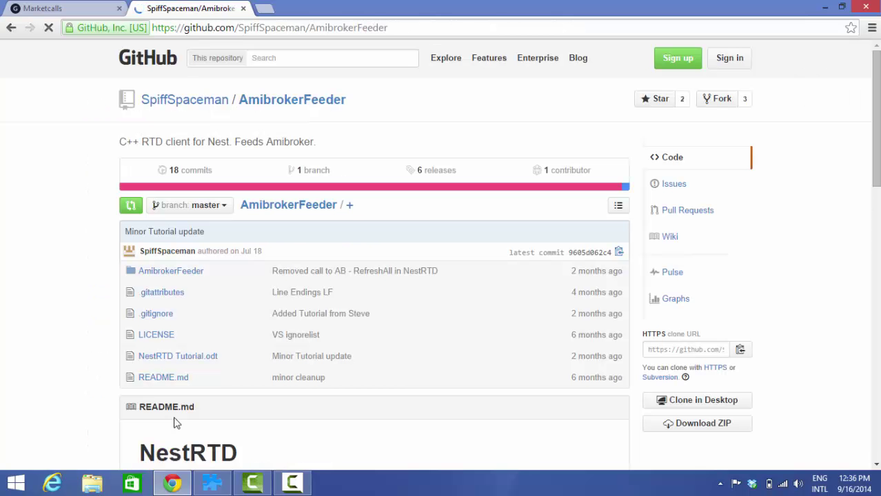
Step: Read the NestRTD overview in the repository's README, including its advantages and disadvantages versus RTNOW
scroll(49, 266, down, 2)
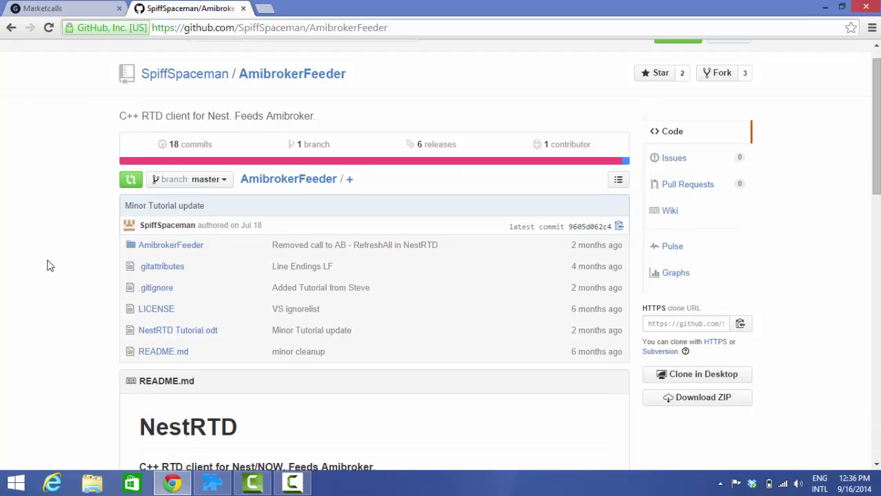
scroll(48, 266, down, 4)
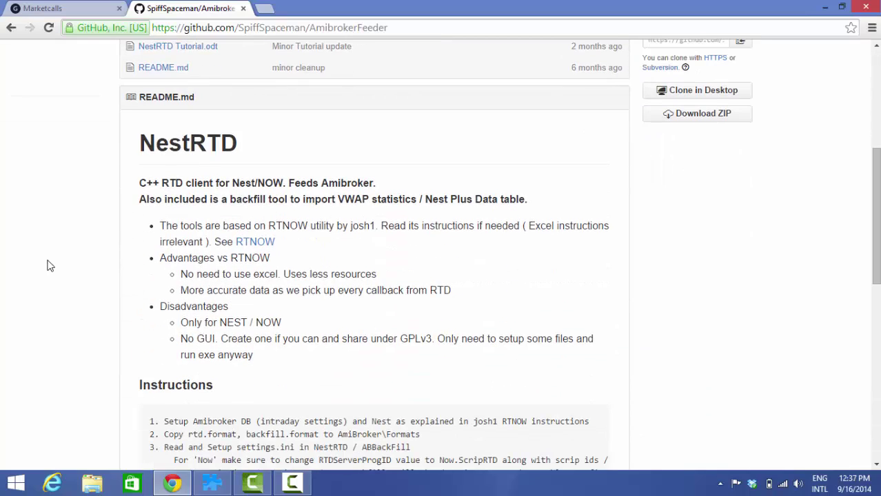
scroll(48, 266, up, 1)
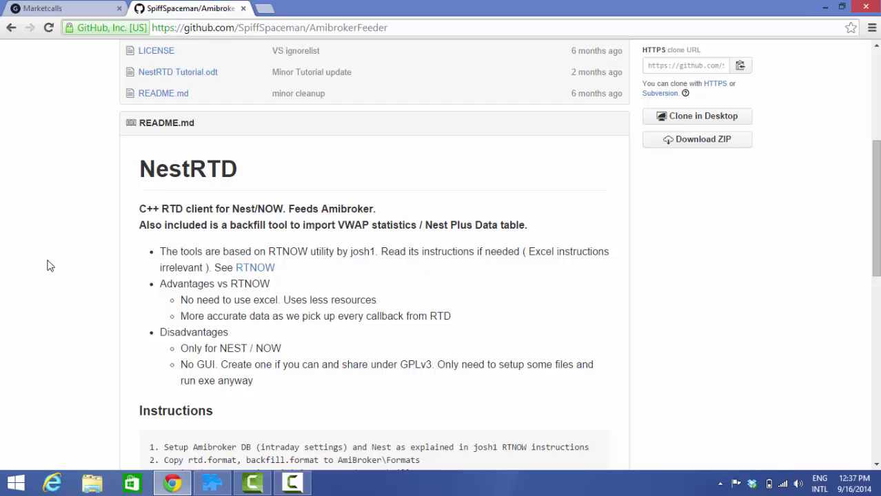
scroll(49, 266, up, 2)
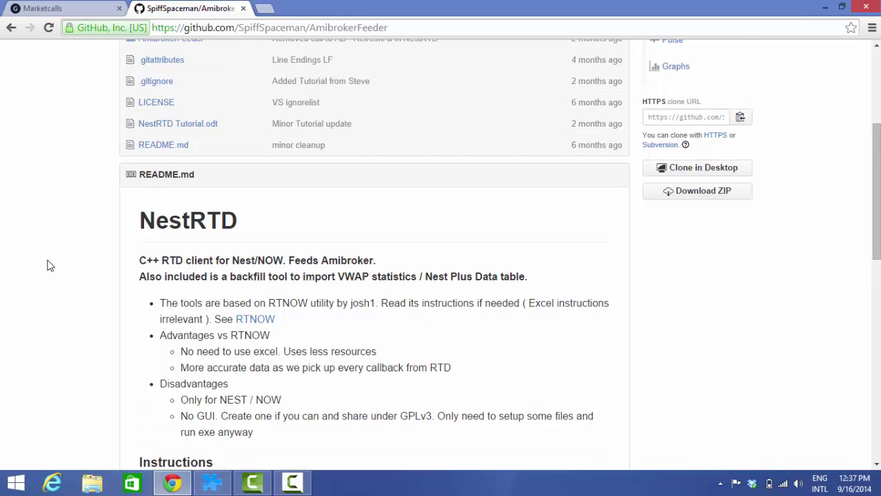
scroll(47, 266, up, 1)
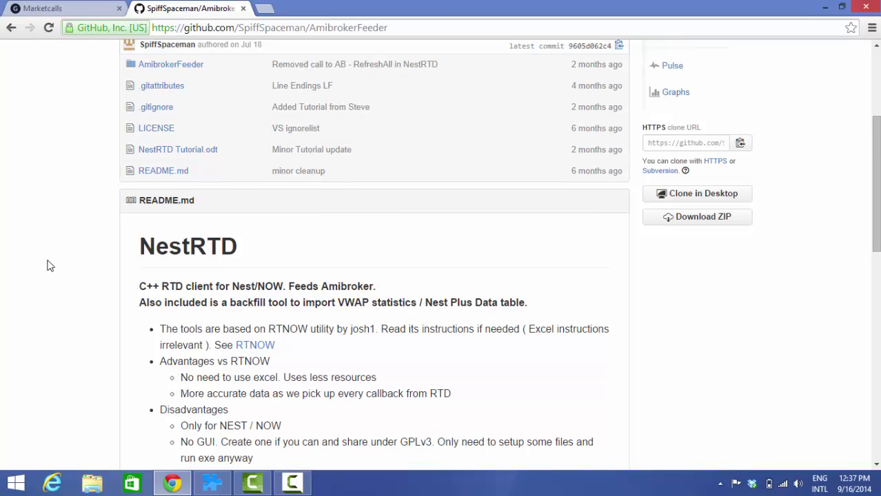
scroll(48, 265, up, 1)
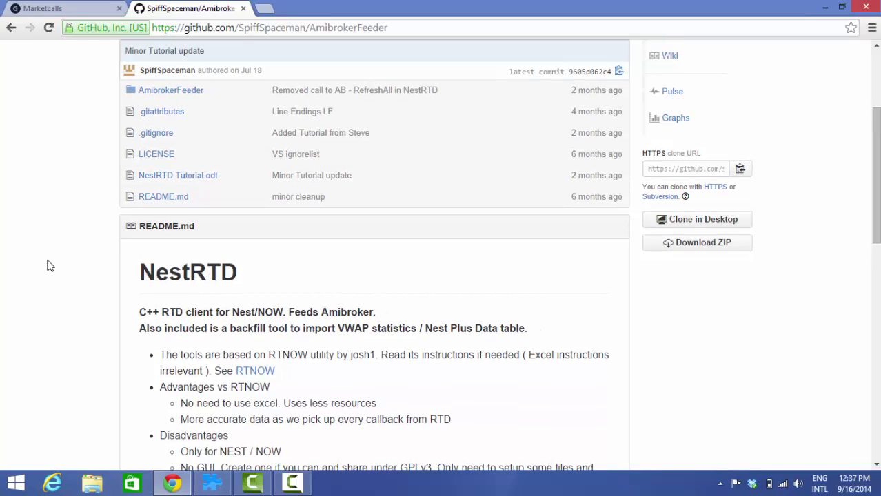
scroll(48, 266, up, 7)
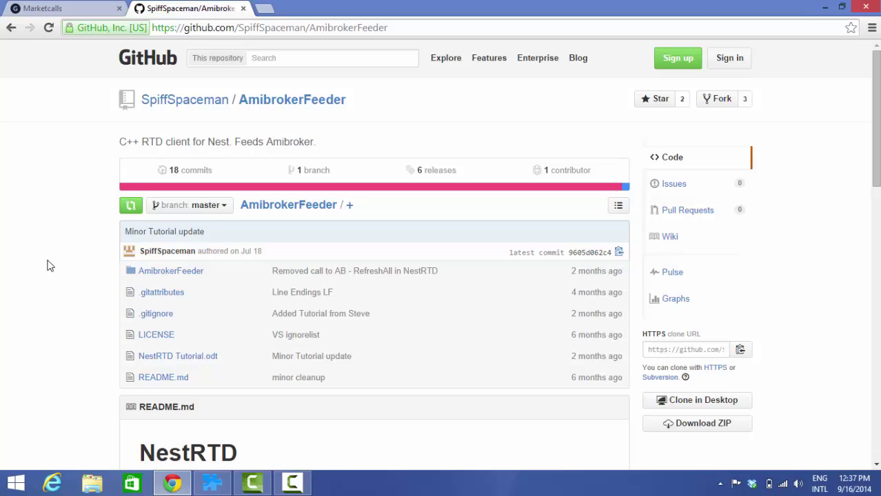
Step: Download AmibrokerFeeder_0.1.4.1_binary.zip from the repository's latest release and copy all items inside the opened archive
click(439, 175)
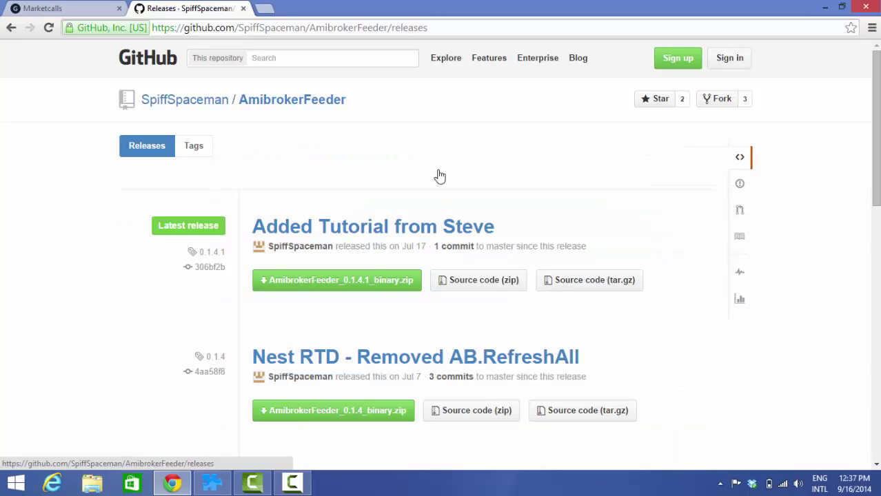
click(313, 282)
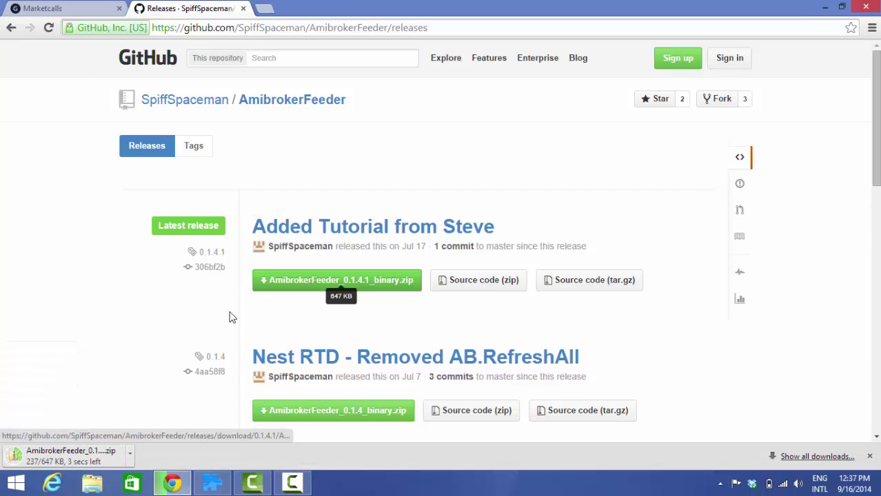
click(130, 456)
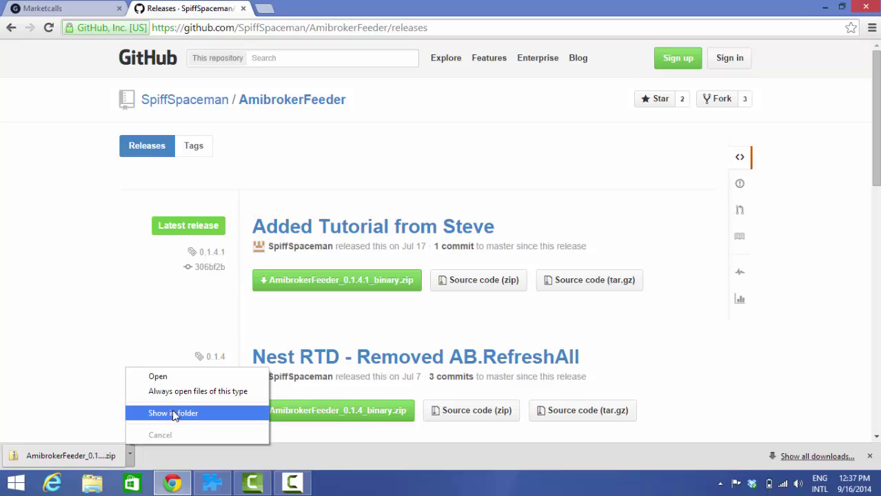
click(158, 376)
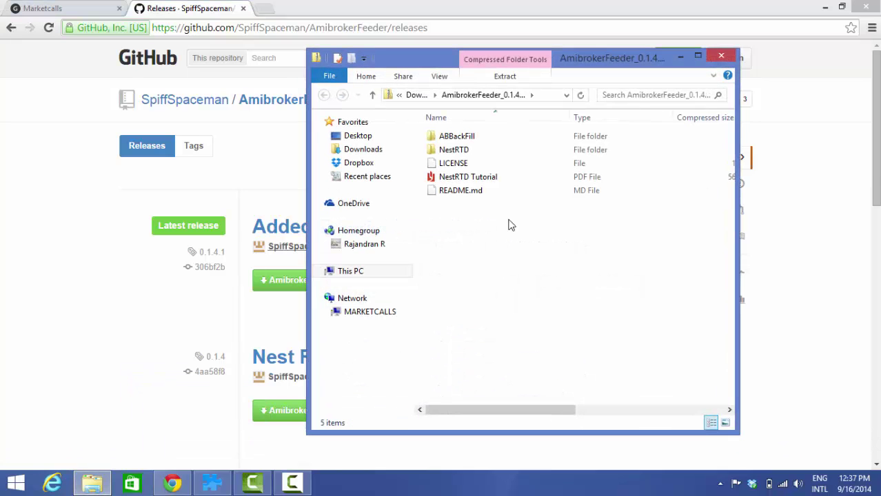
drag(507, 222, 415, 128)
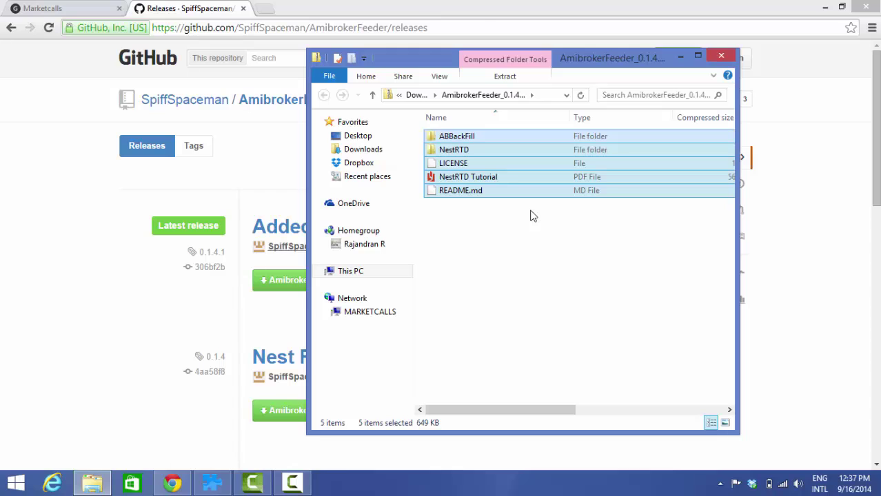
Step: Create a folder named Amifeeder in the root of the C: drive and open it
click(352, 273)
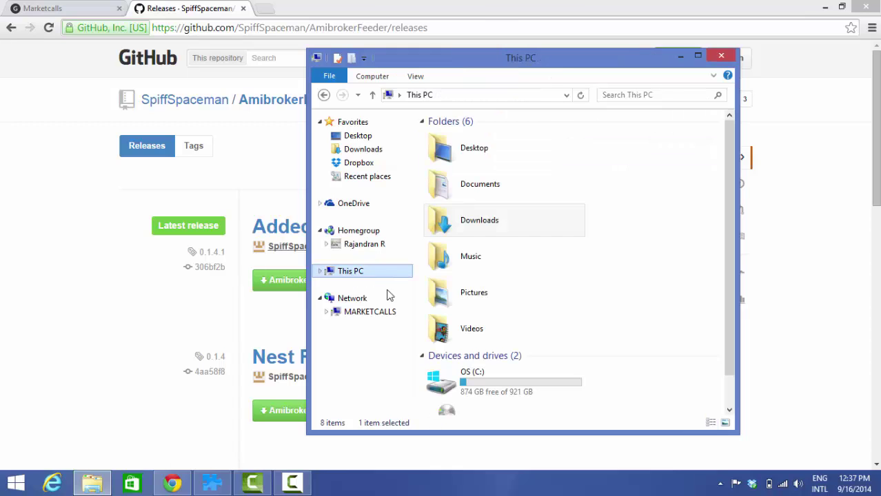
double_click(492, 383)
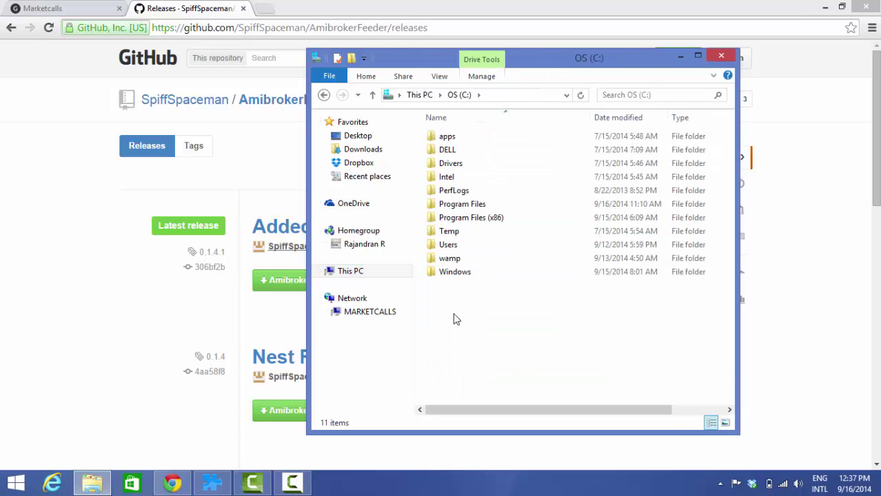
right_click(454, 316)
mouse_move(514, 287)
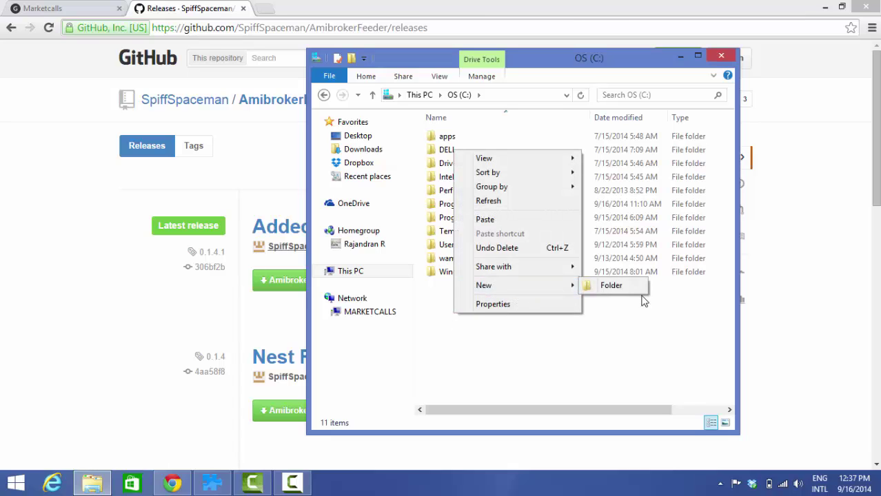
click(611, 286)
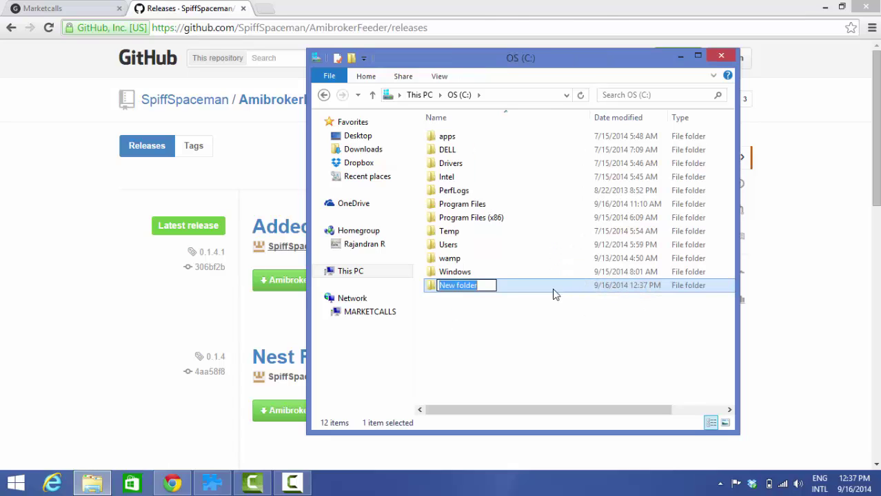
text(Amibroker)
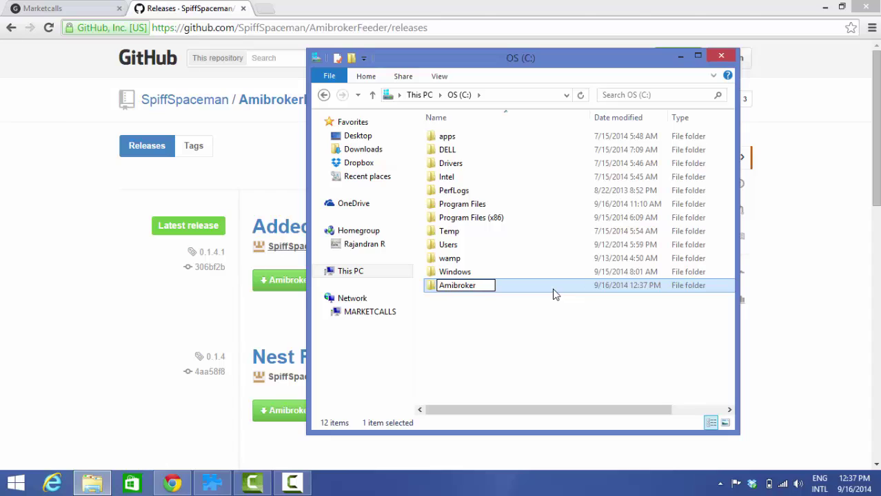
key(BackSpace)
key(BackSpace)
key(BackSpace)
key(BackSpace)
key(BackSpace)
key(BackSpace)
text(feeder)
key(Return)
key(Return)
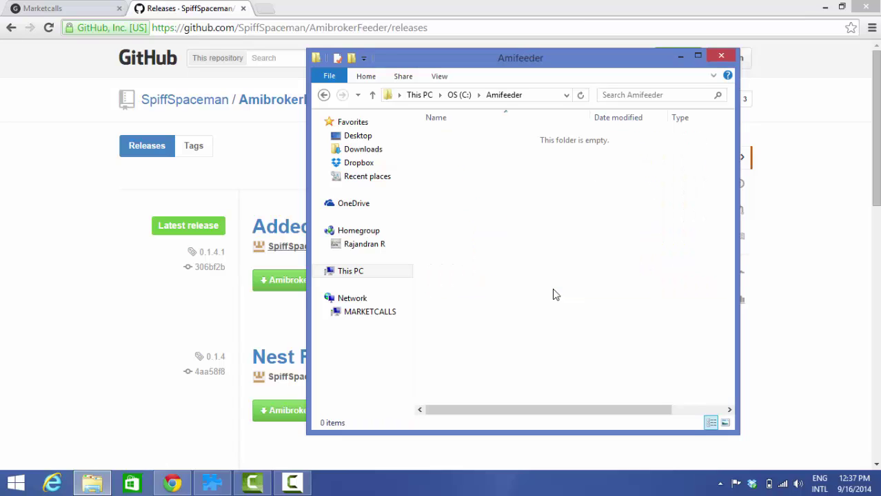
Step: Paste the copied archive contents into the empty Amifeeder folder
right_click(465, 169)
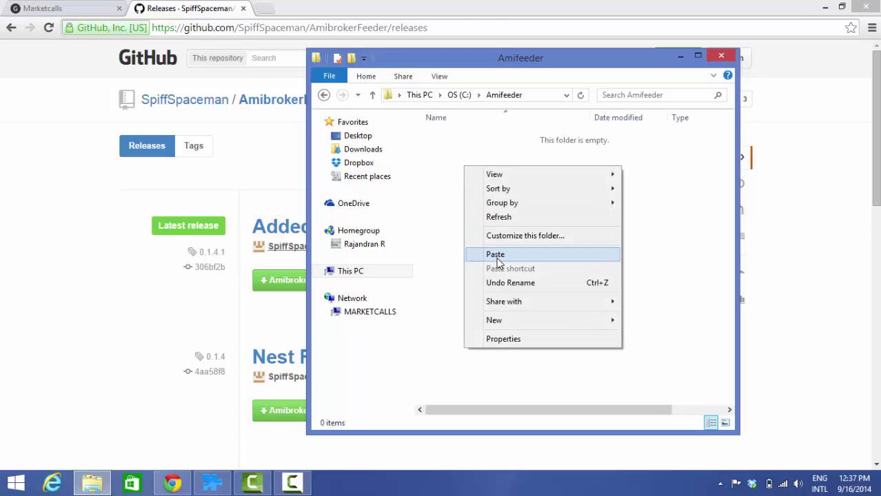
click(495, 255)
click(499, 263)
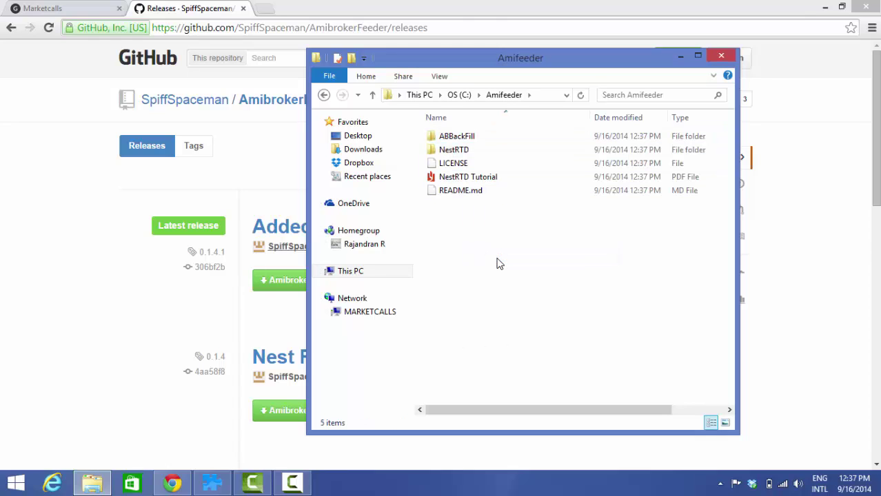
Step: Look over the ABBackFill and NestRTD folders and the NestRTD Tutorial PDF in the Amifeeder folder
click(465, 138)
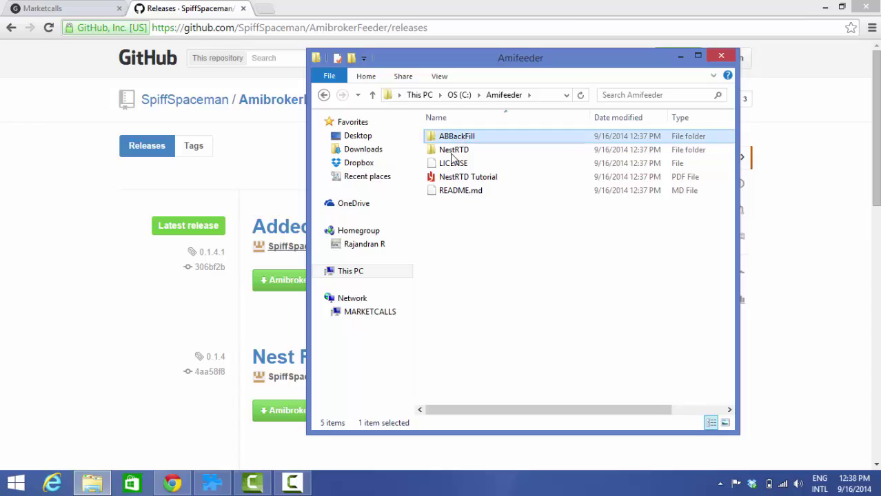
click(452, 152)
click(462, 140)
click(459, 153)
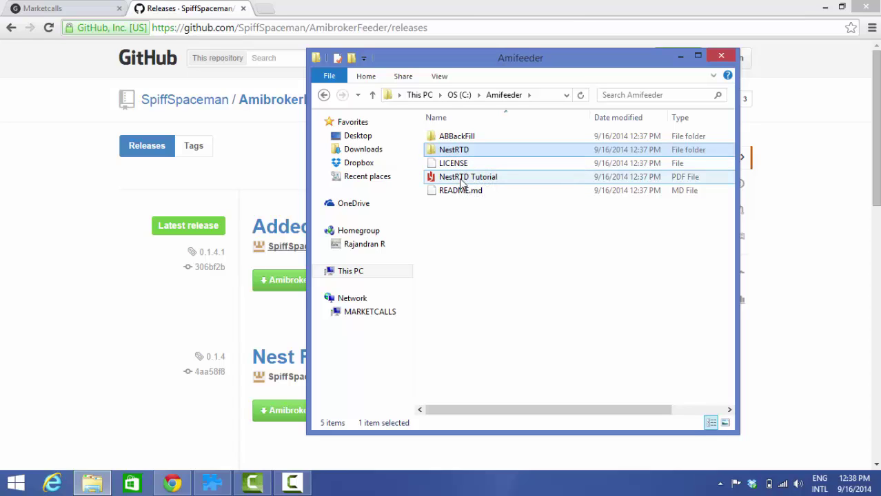
click(462, 181)
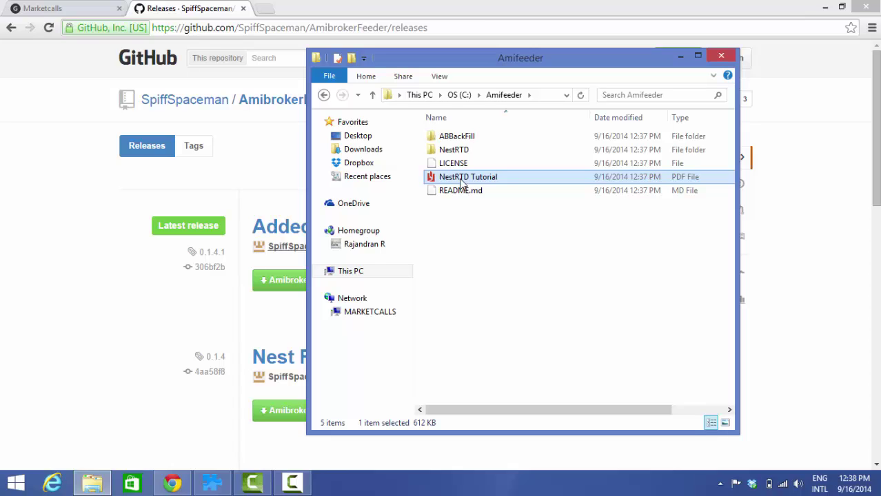
Step: Open the ABBackFill folder and select its backfill.format file
double_click(457, 137)
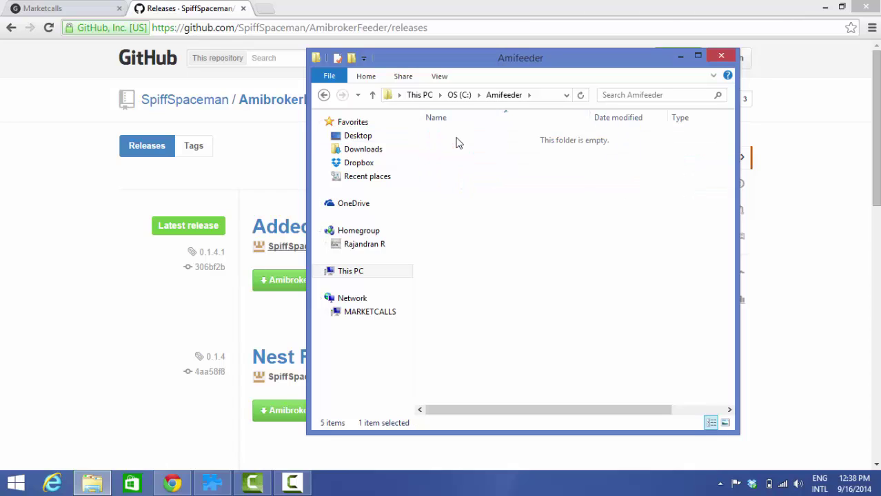
click(468, 142)
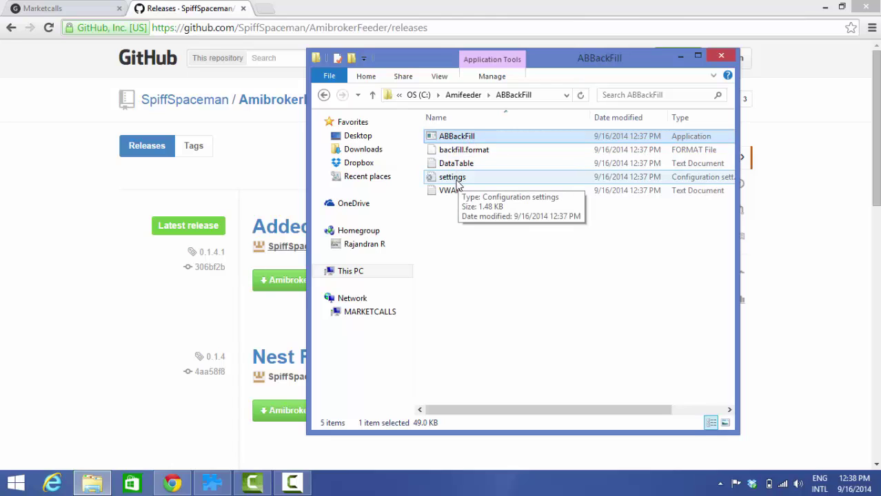
click(472, 155)
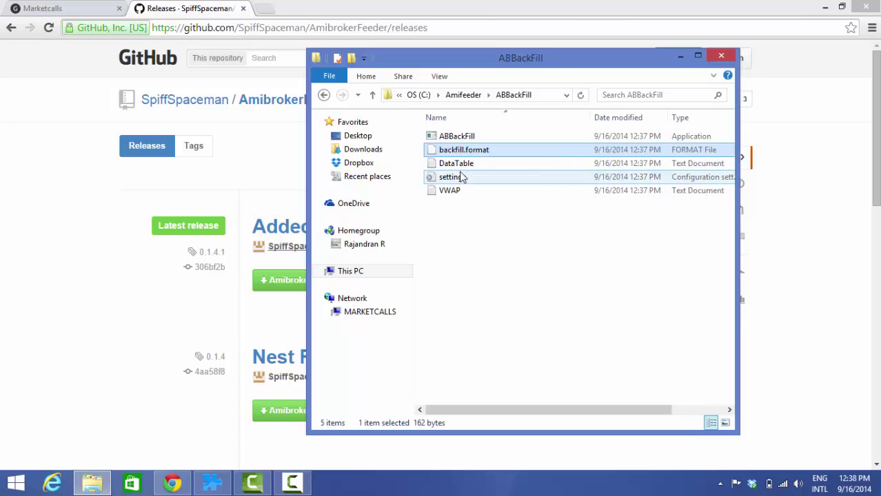
Step: Go to the AmiBroker installation folder inside Program Files on the C: drive
click(351, 271)
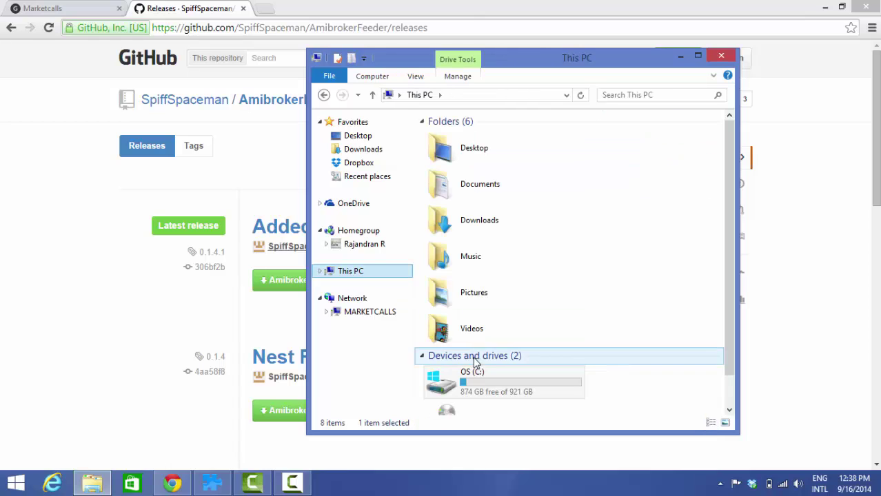
double_click(493, 376)
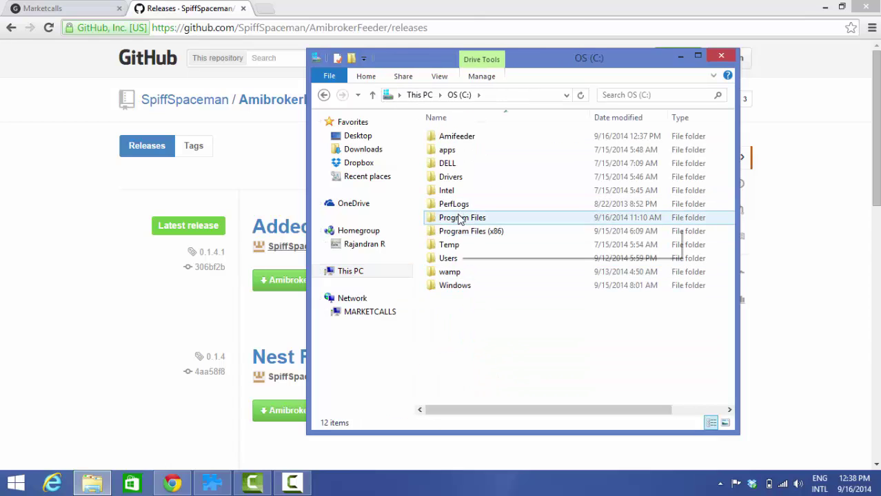
double_click(463, 218)
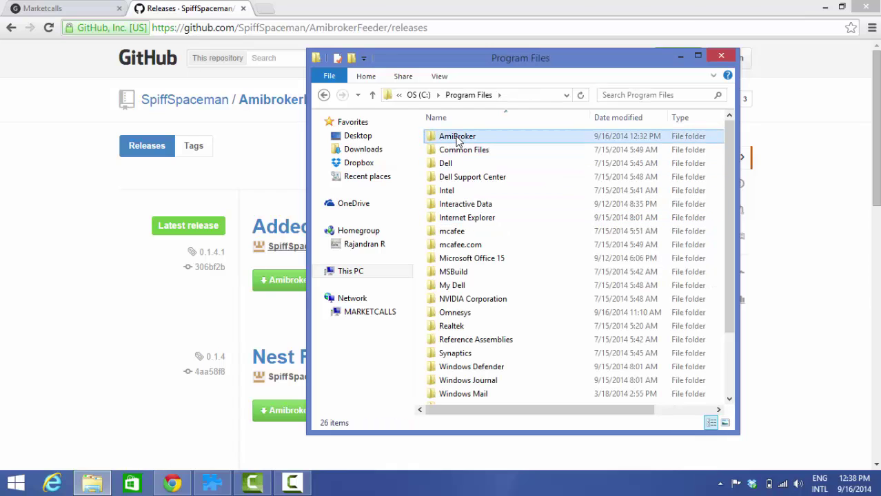
double_click(444, 135)
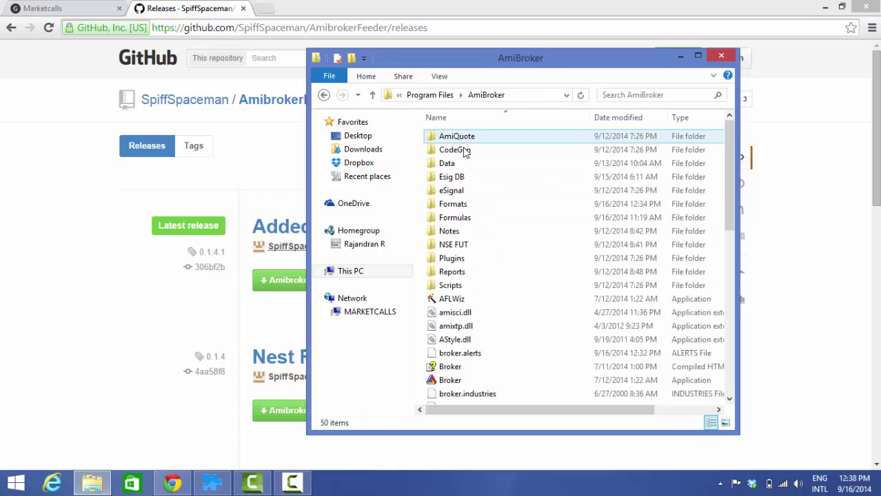
Step: Paste the copied backfill.format file into AmiBroker's Formats folder
double_click(449, 204)
right_click(509, 217)
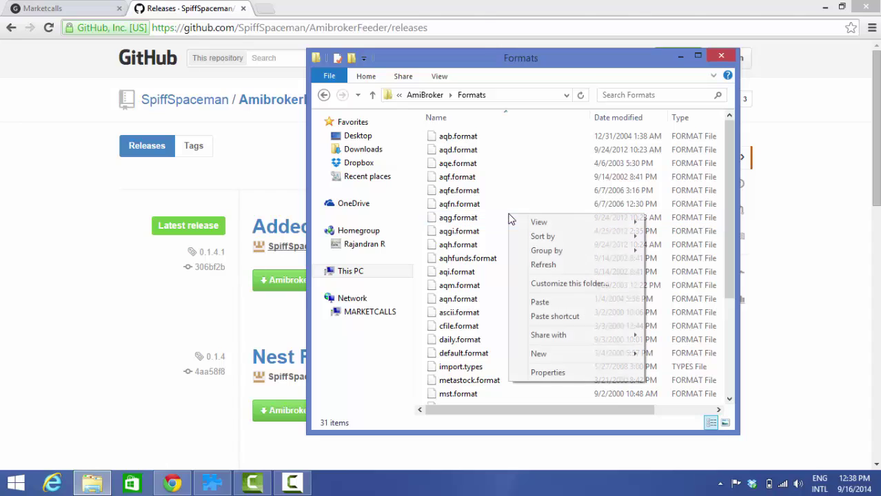
click(540, 303)
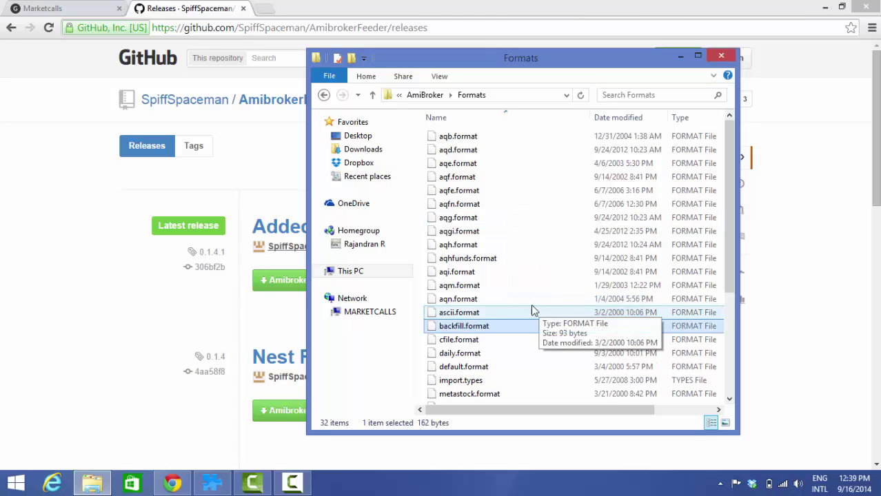
Step: Copy the rtd.format file from the NestRTD folder inside C:\Amifeeder
click(350, 272)
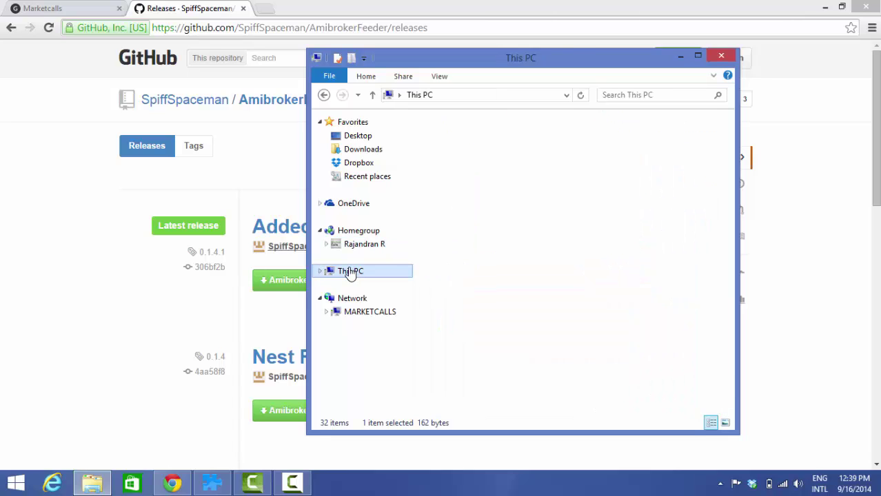
double_click(467, 383)
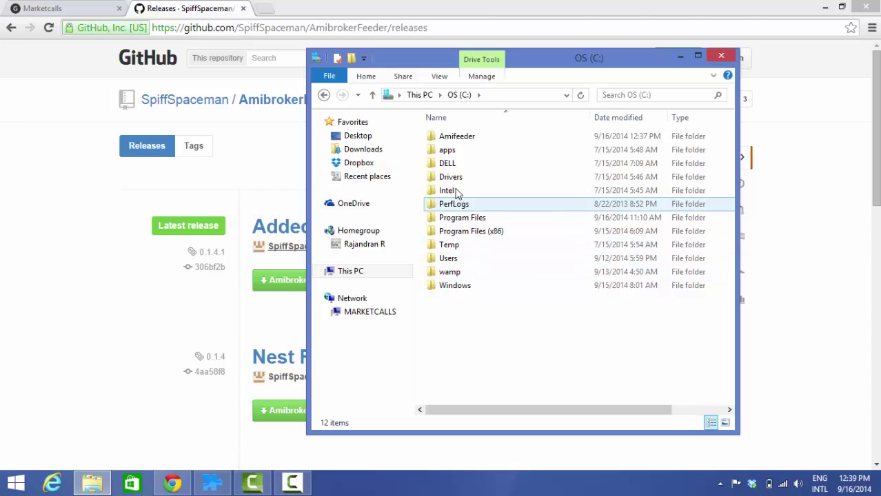
double_click(455, 137)
click(455, 140)
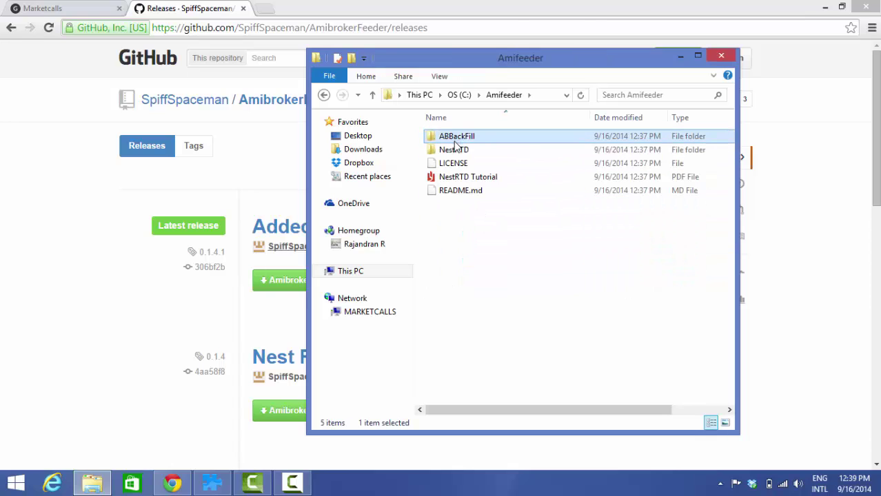
double_click(453, 151)
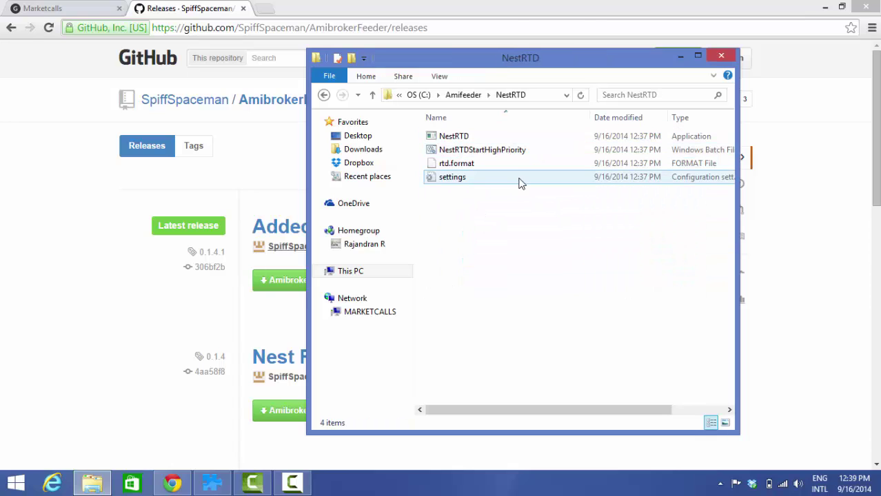
click(467, 168)
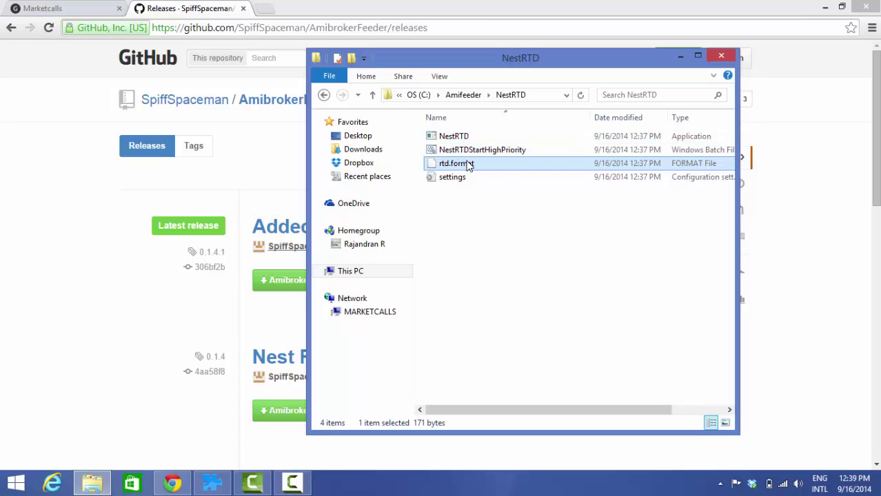
right_click(463, 165)
click(505, 288)
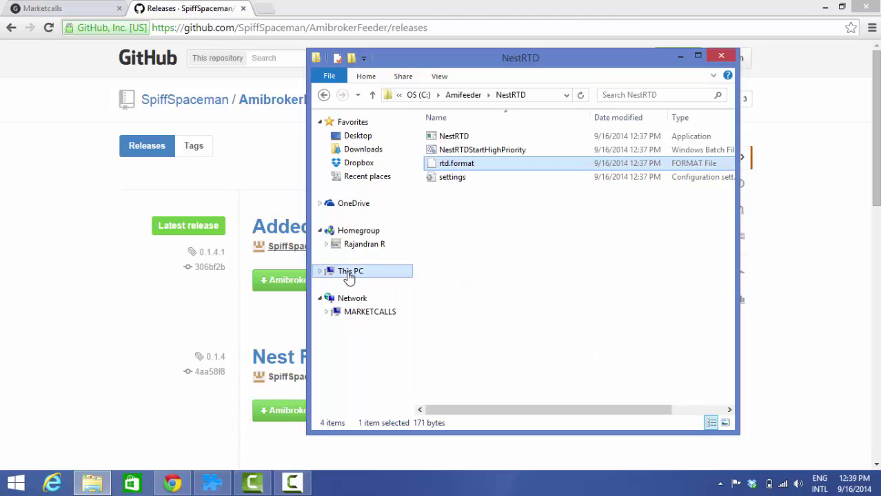
Step: Paste the copied rtd.format file into the Formats folder of the AmiBroker installation in Program Files
click(418, 94)
double_click(466, 218)
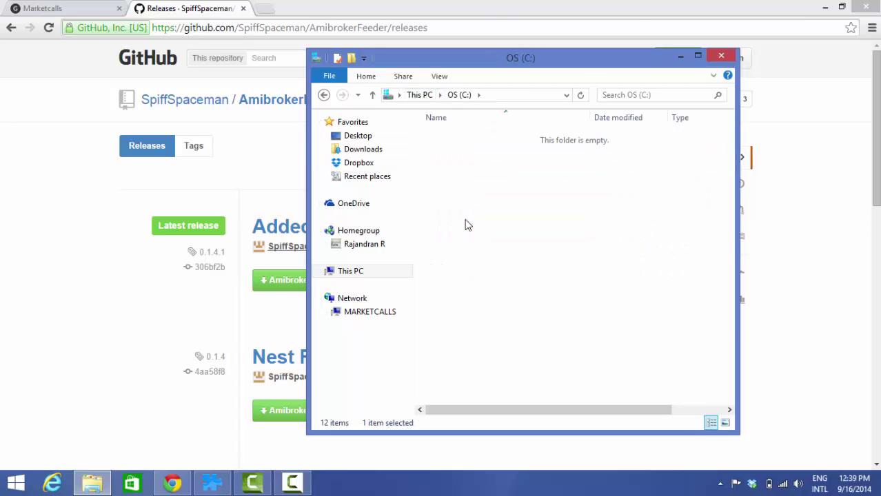
double_click(463, 138)
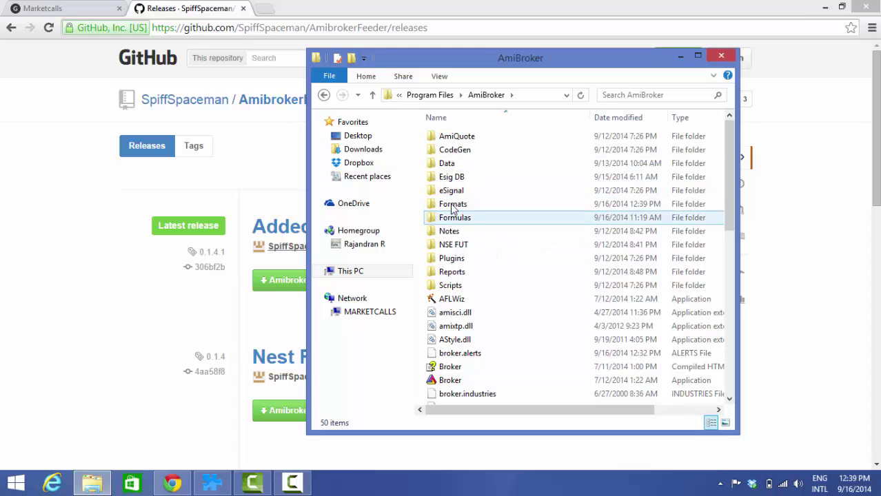
double_click(454, 205)
right_click(501, 216)
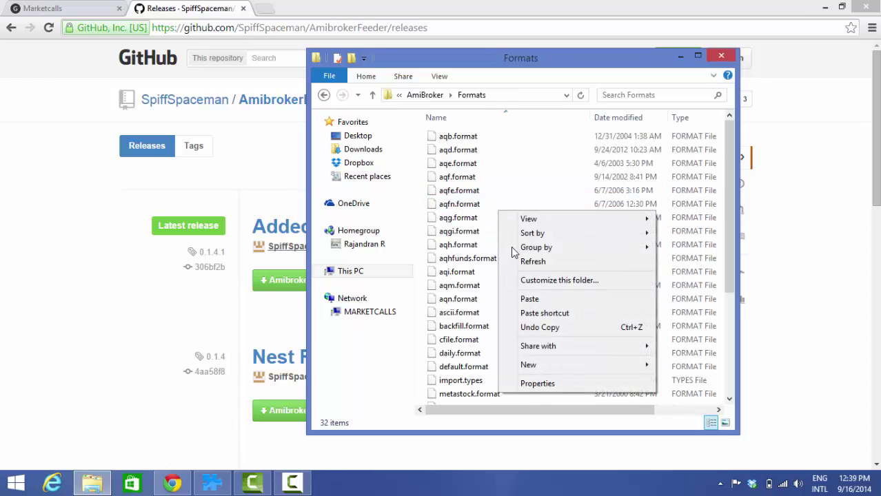
click(525, 301)
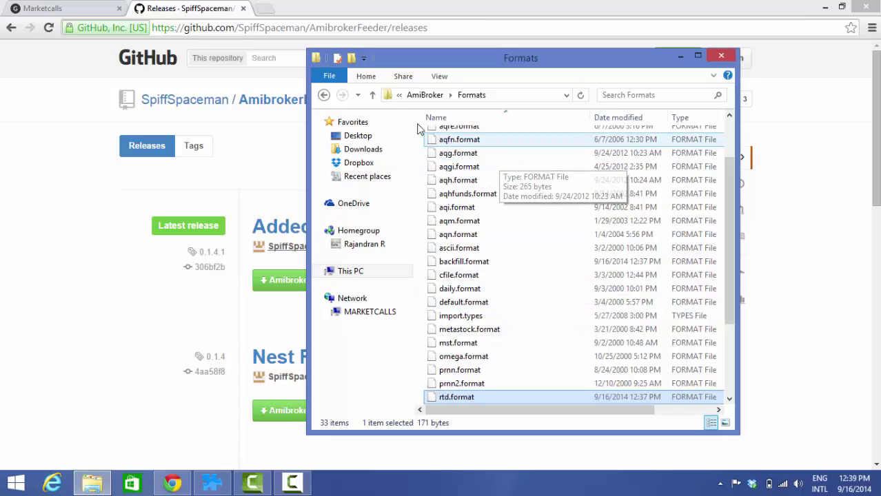
Step: Return to the C: drive and open the settings file in Amifeeder's ABBackFill folder
click(399, 95)
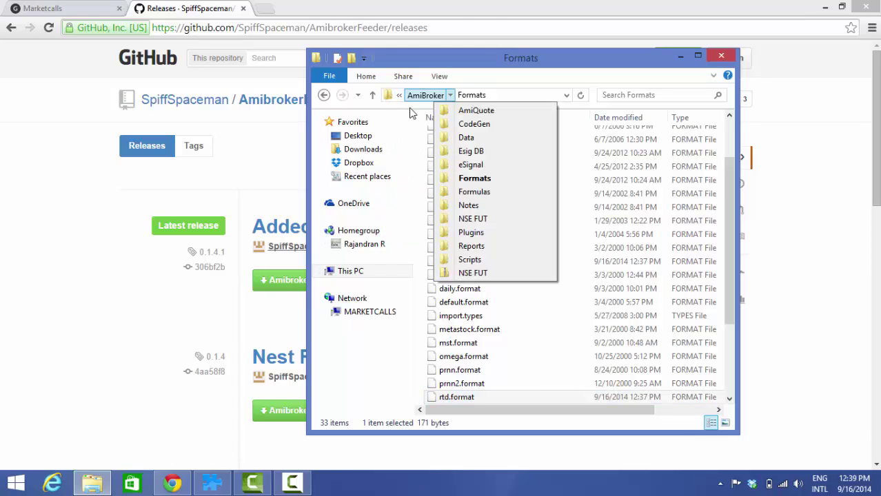
click(411, 98)
click(400, 95)
click(408, 124)
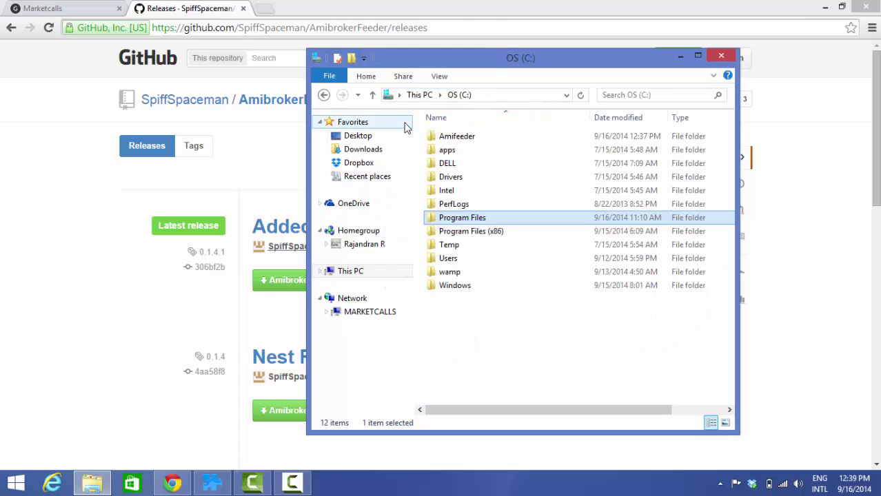
double_click(456, 136)
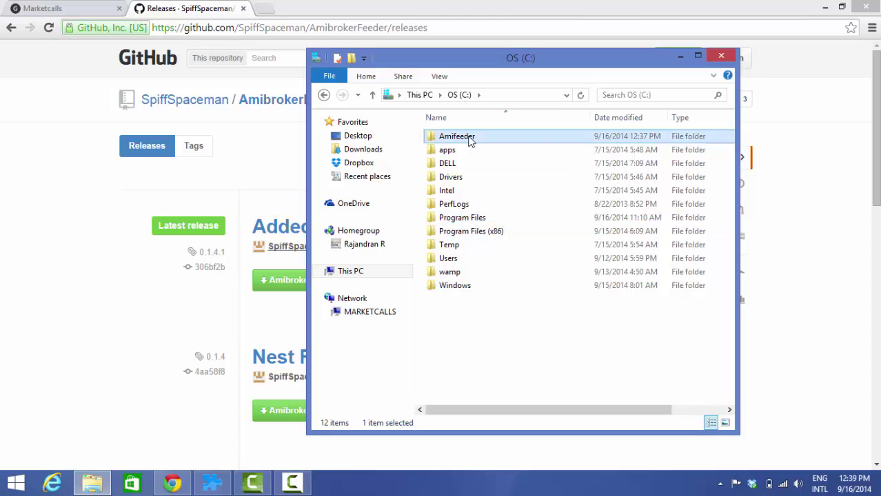
double_click(465, 140)
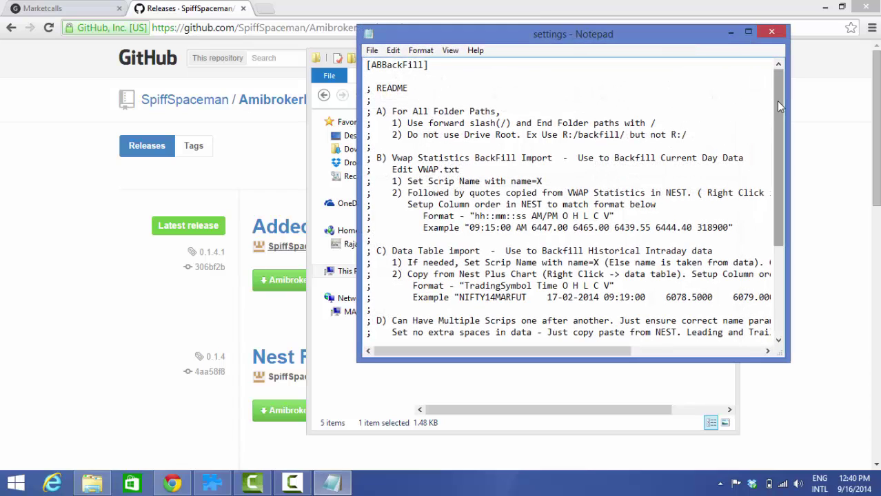
Step: Set CSVFolderPath to c:/backfill/ in the ABBackFill settings file
drag(776, 101, 772, 186)
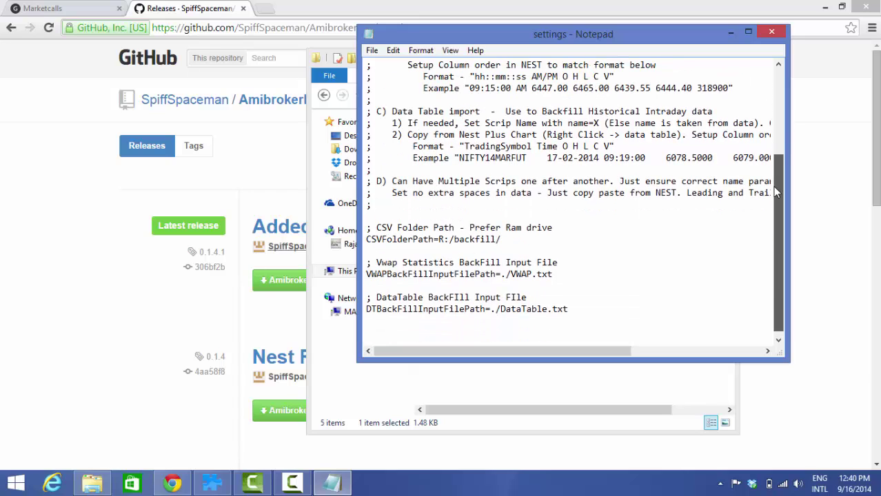
click(445, 239)
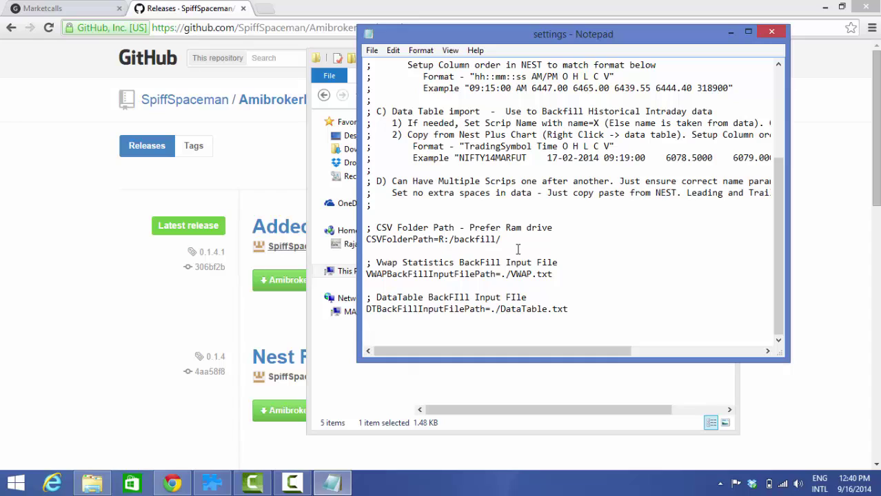
key(BackSpace)
text(c)
drag(501, 239, 441, 238)
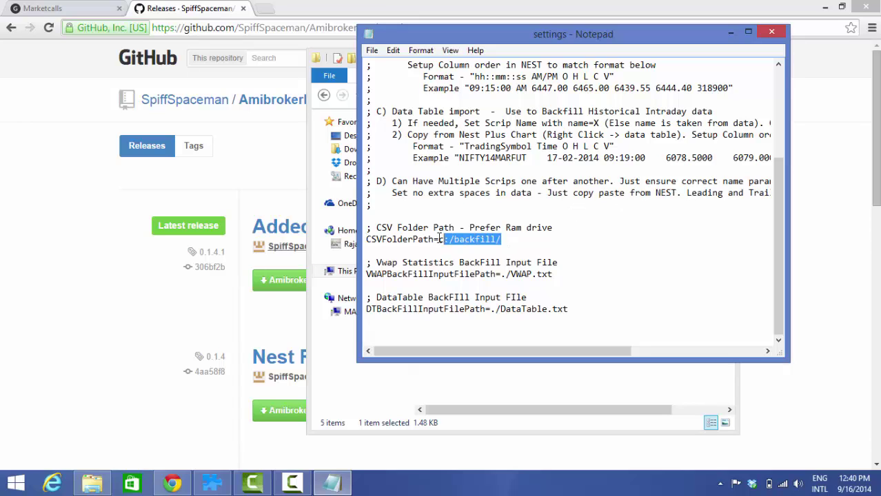
click(556, 239)
Step: Create a new folder named backfill directly on the C: drive
drag(491, 40, 638, 34)
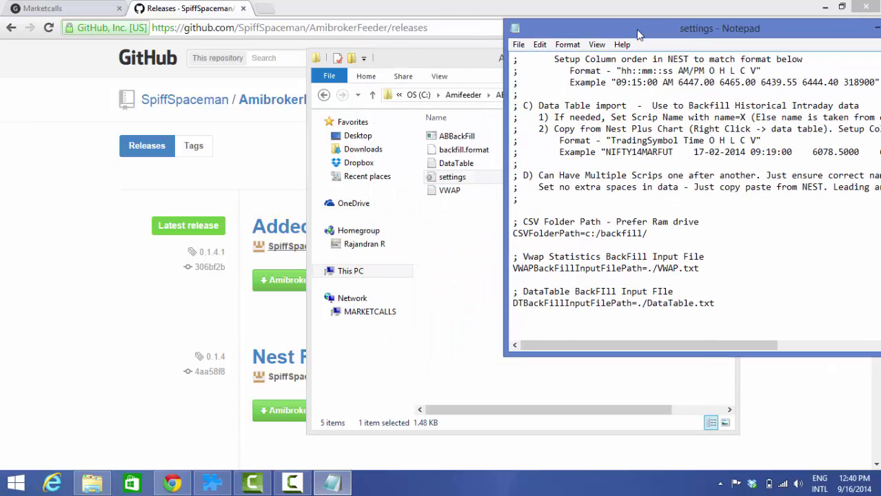
click(412, 95)
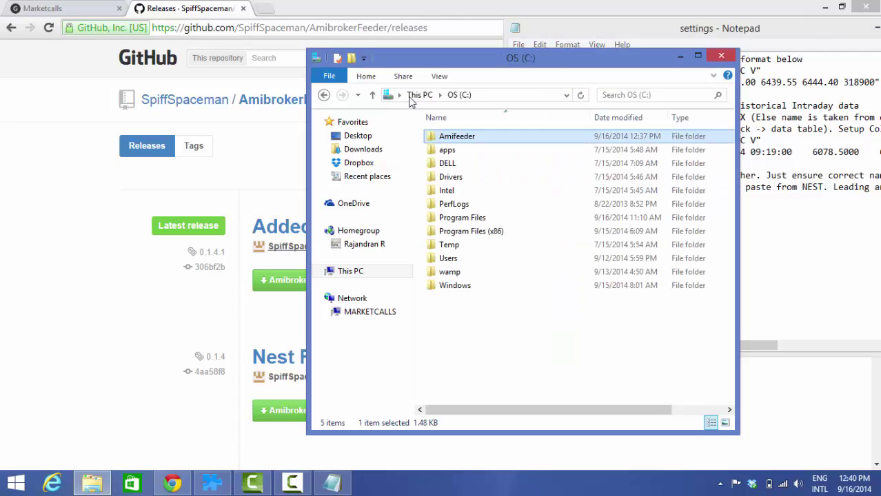
right_click(441, 301)
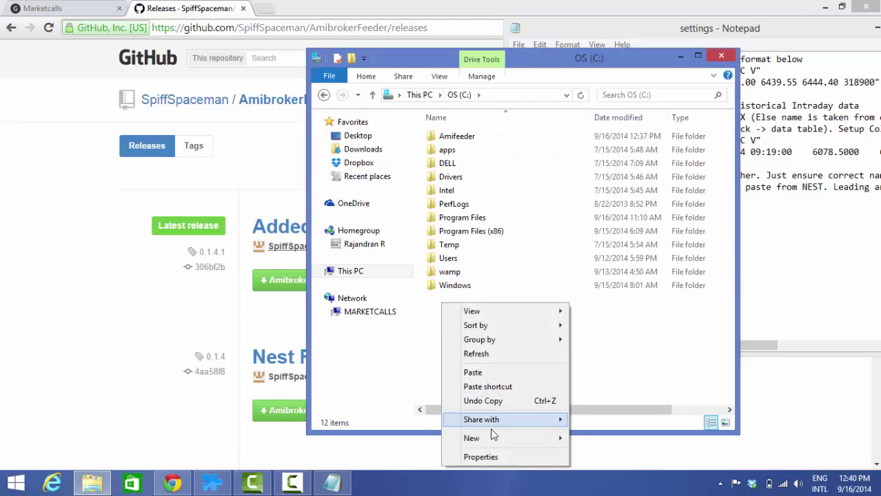
mouse_move(485, 440)
click(595, 438)
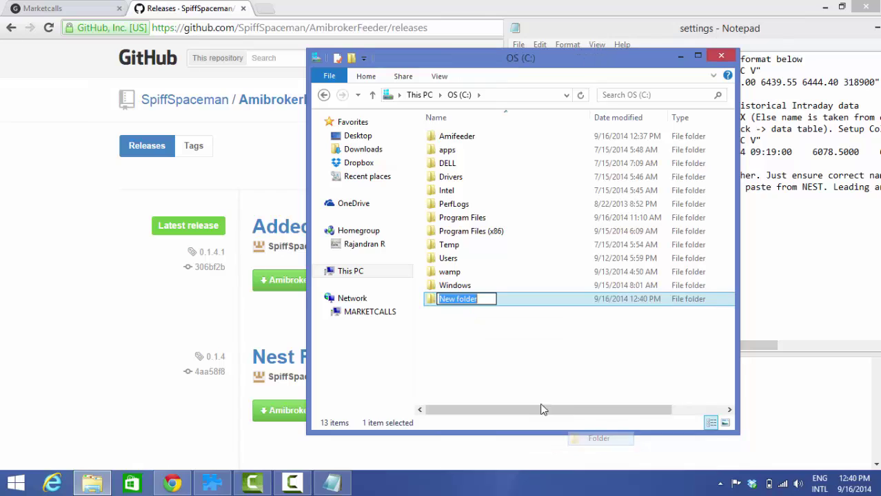
text(backfill)
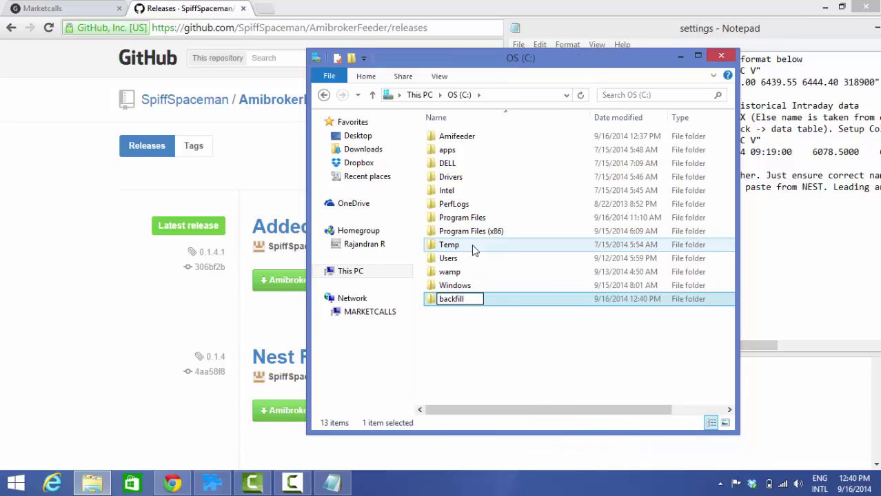
key(Return)
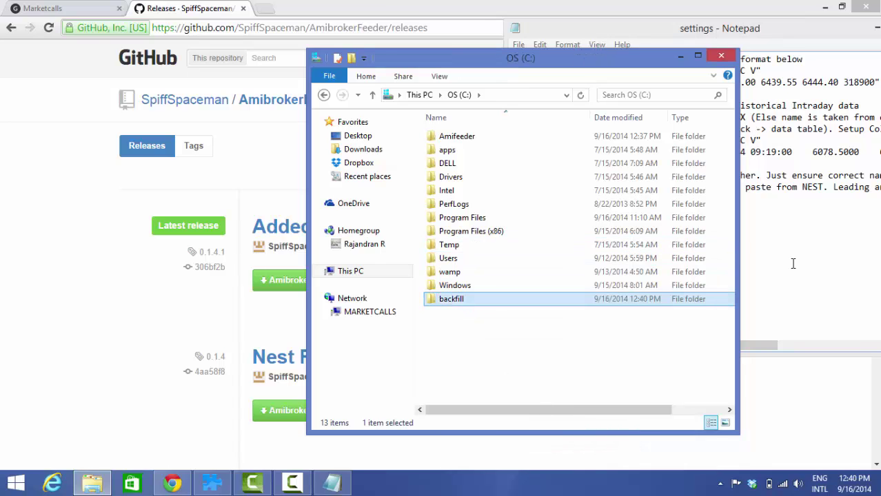
Step: Check the CSV folder path in the ABBackFill settings file against the new folder on the C: drive
click(792, 263)
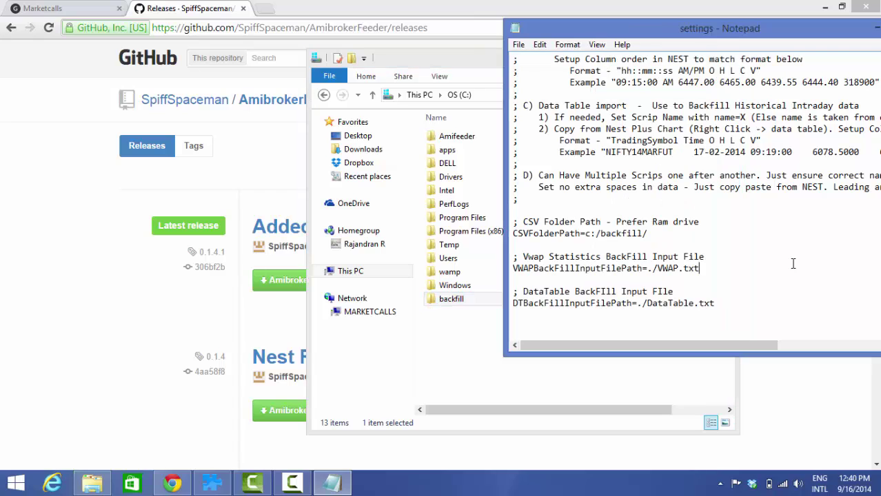
drag(648, 233, 599, 232)
click(657, 232)
drag(653, 33, 538, 38)
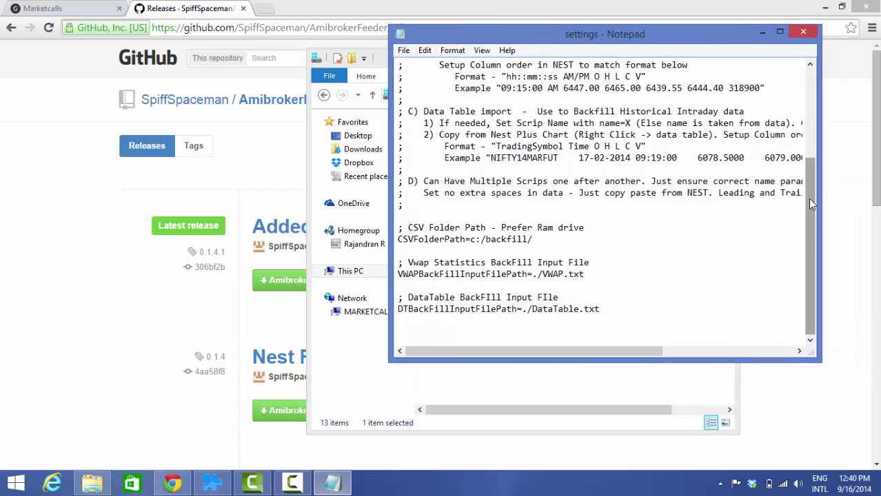
mouse_move(808, 198)
mouse_down()
mouse_move(806, 74)
mouse_move(806, 190)
mouse_up()
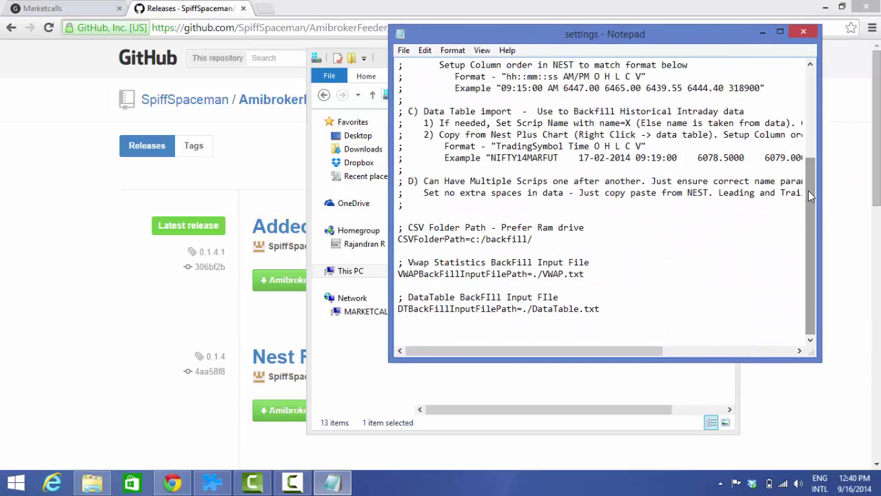
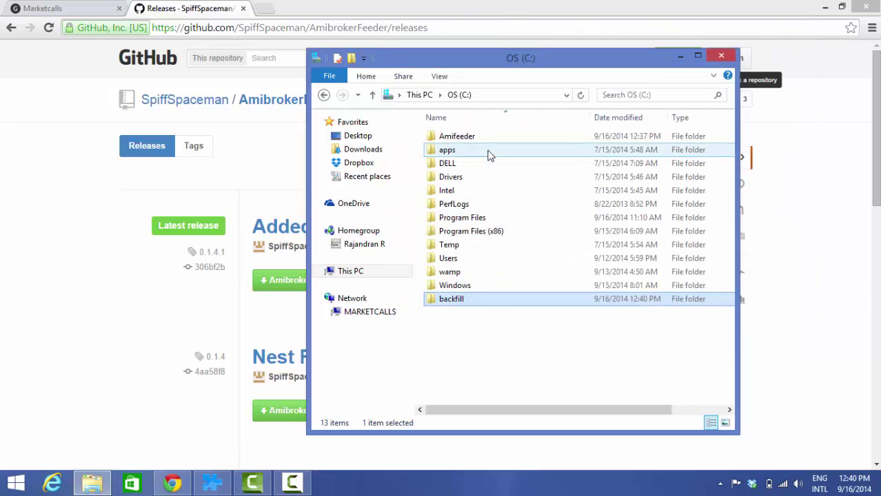
Step: Open the settings file in the NestRTD folder inside Amifeeder
double_click(456, 137)
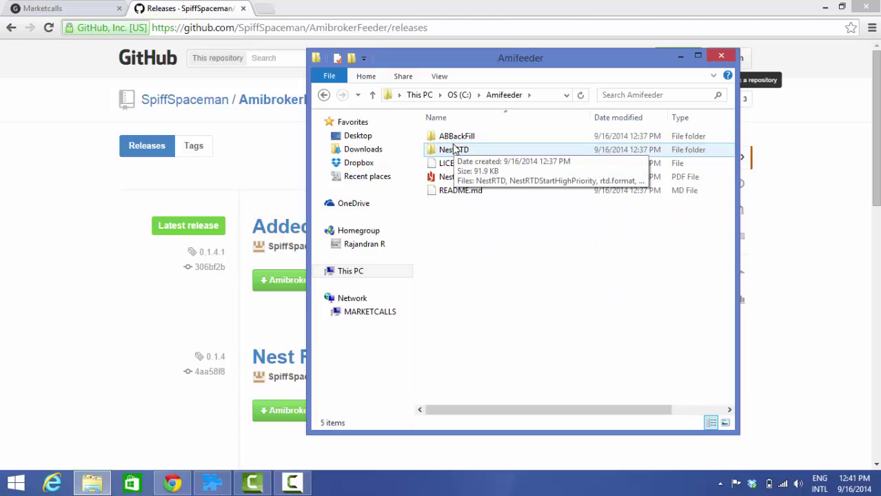
double_click(451, 149)
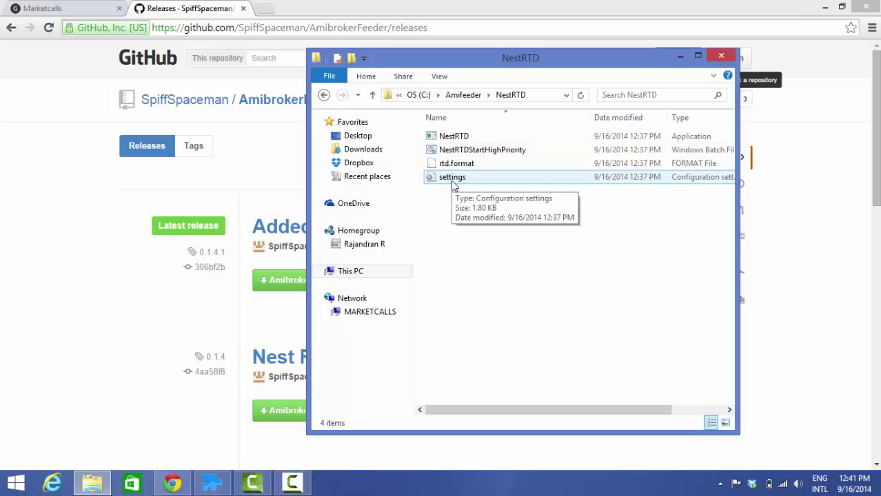
double_click(452, 182)
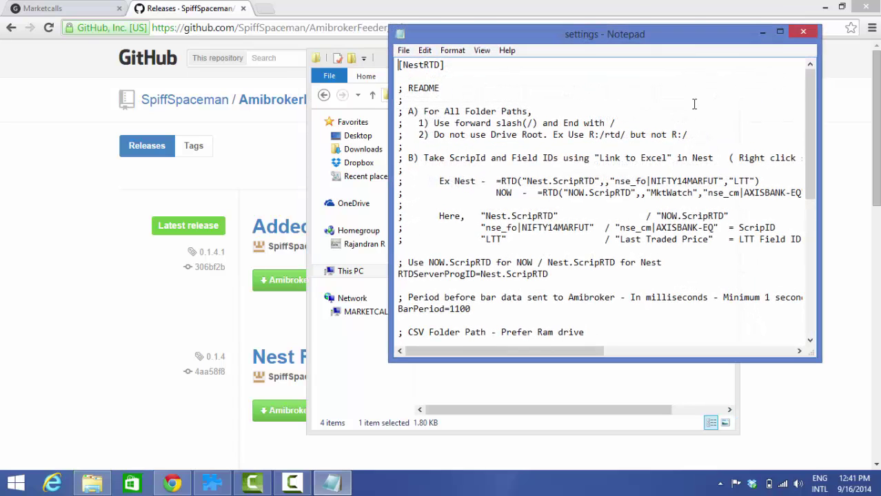
Step: Set CSVFolderPath to c:/rtd/ in the NestRTD settings file
drag(808, 93, 811, 144)
drag(413, 239, 584, 227)
click(507, 239)
click(474, 239)
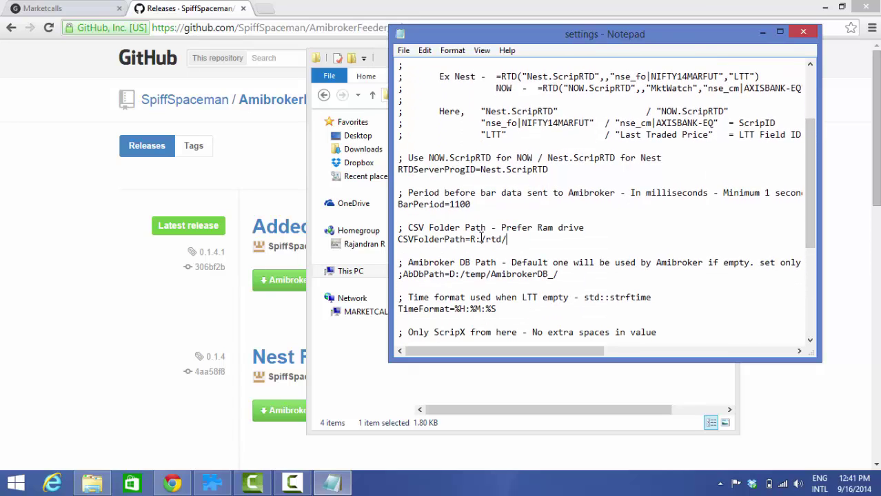
key(BackSpace)
text(c)
mouse_move(471, 239)
mouse_down()
mouse_move(503, 240)
mouse_move(486, 239)
mouse_up()
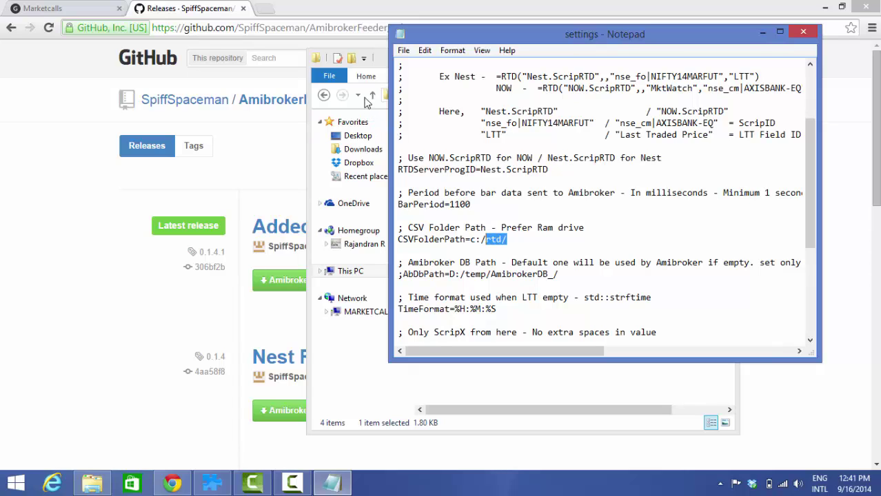
Step: Create a new folder named rtd directly on the C: drive
click(386, 60)
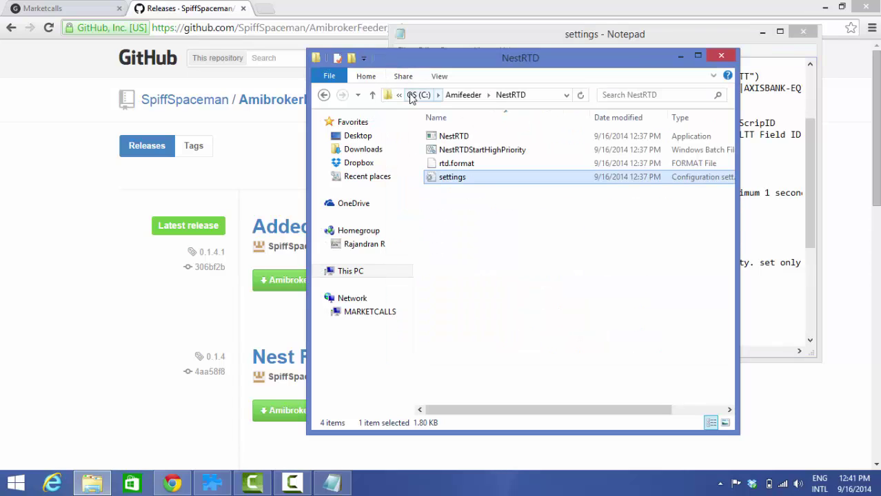
click(419, 95)
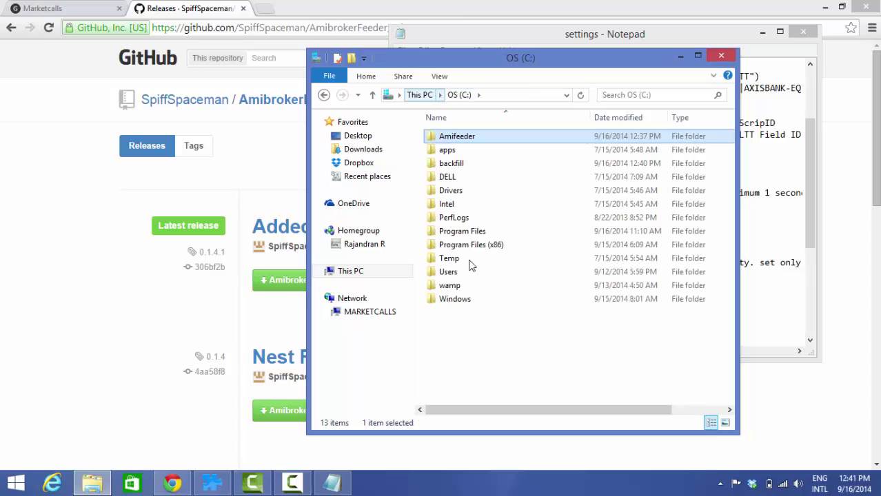
right_click(444, 333)
mouse_move(501, 307)
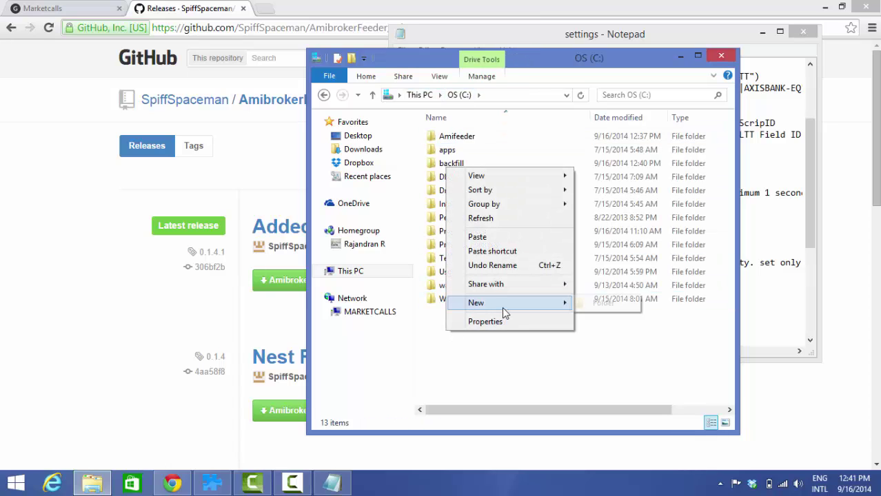
click(597, 307)
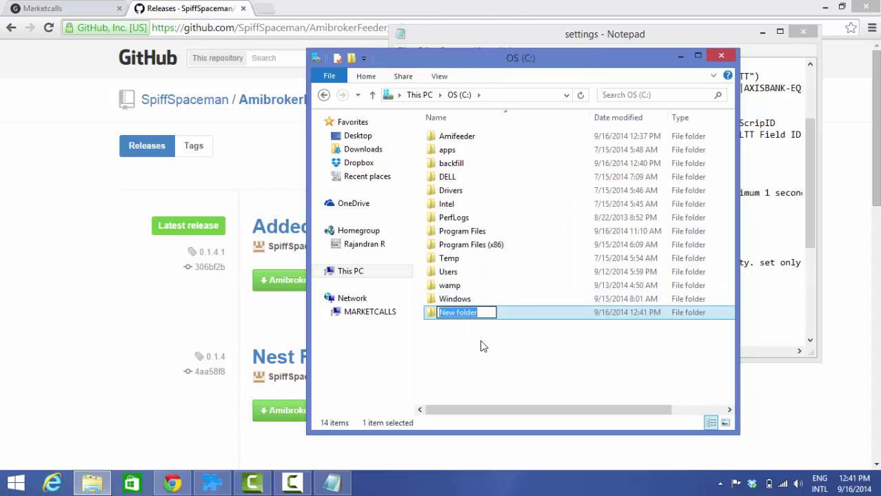
text(rtd)
key(Return)
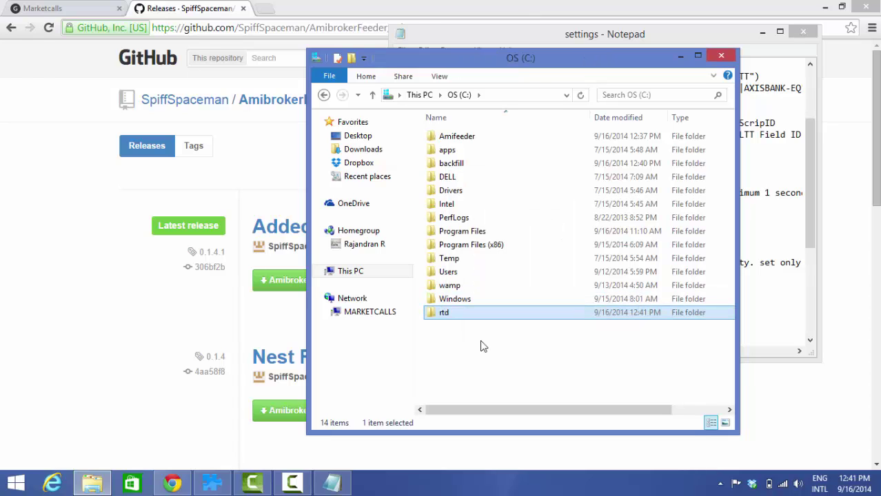
click(449, 169)
click(447, 315)
click(457, 164)
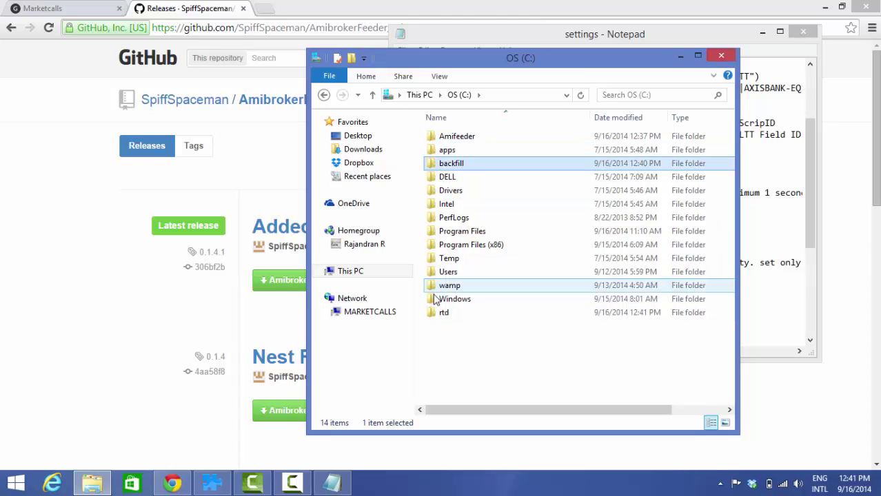
click(437, 315)
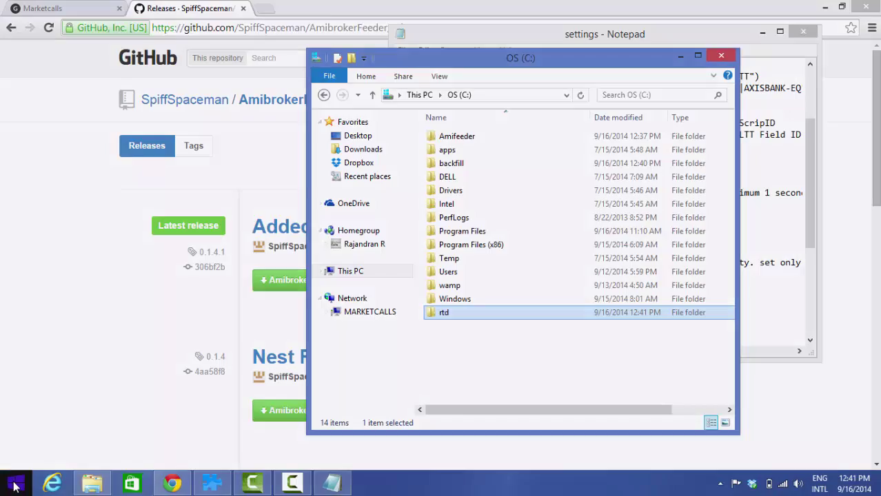
Step: Search for amibroker from the Start screen and launch AmiBroker
click(15, 483)
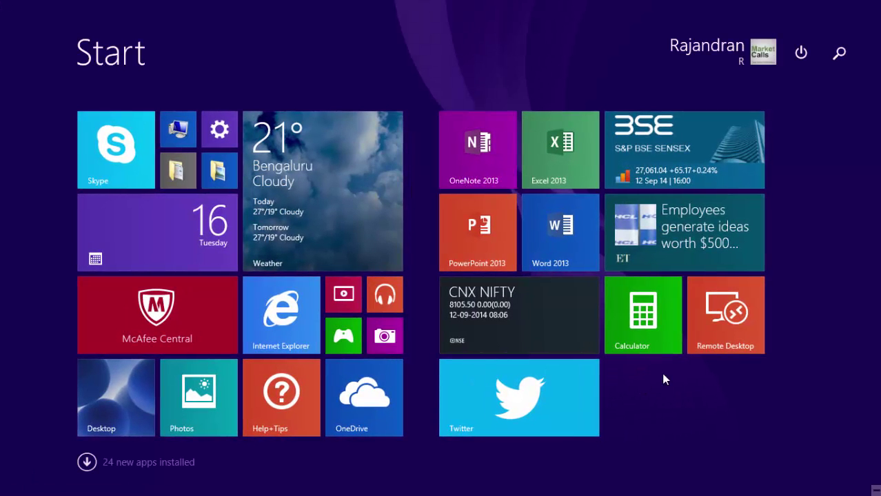
click(835, 56)
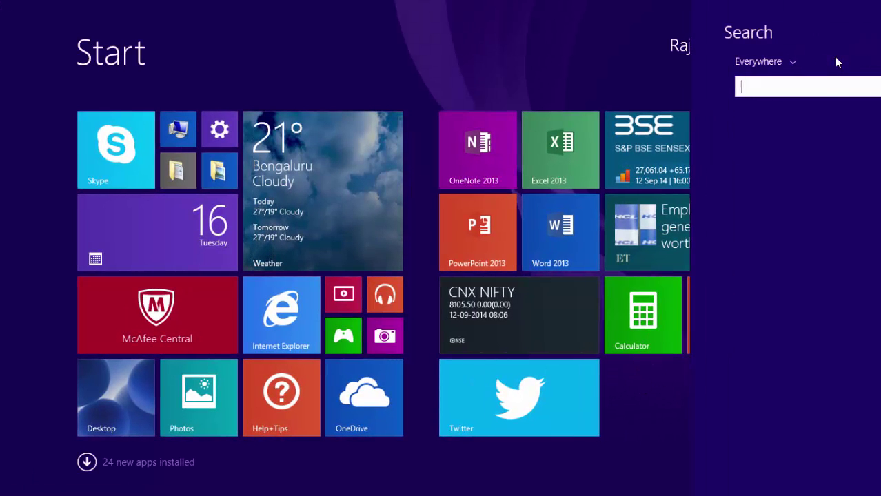
text(amibroker)
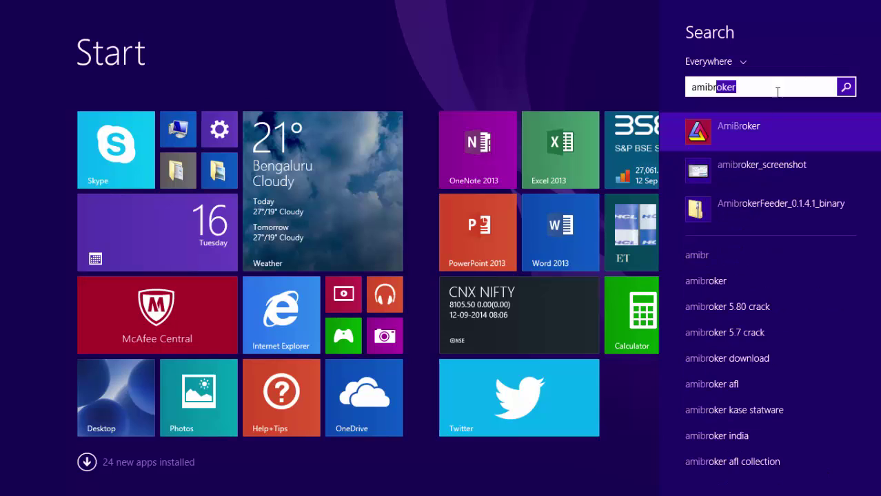
click(736, 129)
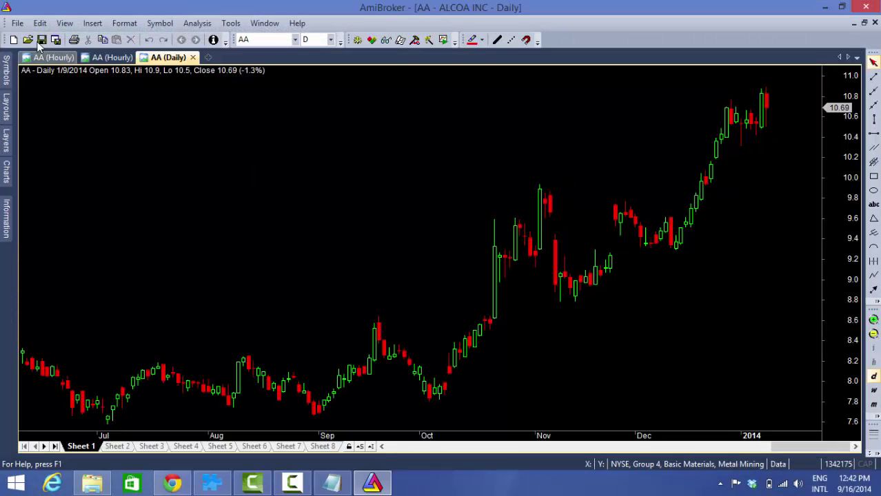
Step: Create a new database in C:\Program Files\AmiBroker\NestRTD with loading at startup turned off
click(15, 24)
mouse_move(122, 39)
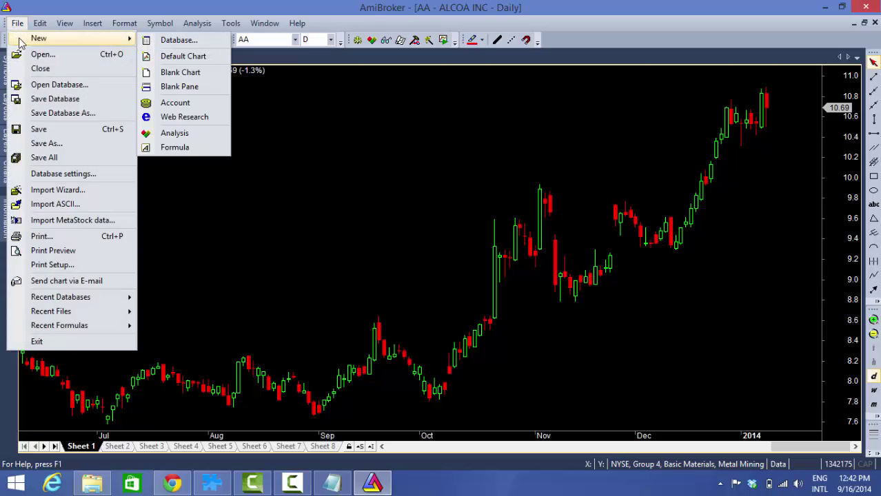
click(179, 43)
click(471, 179)
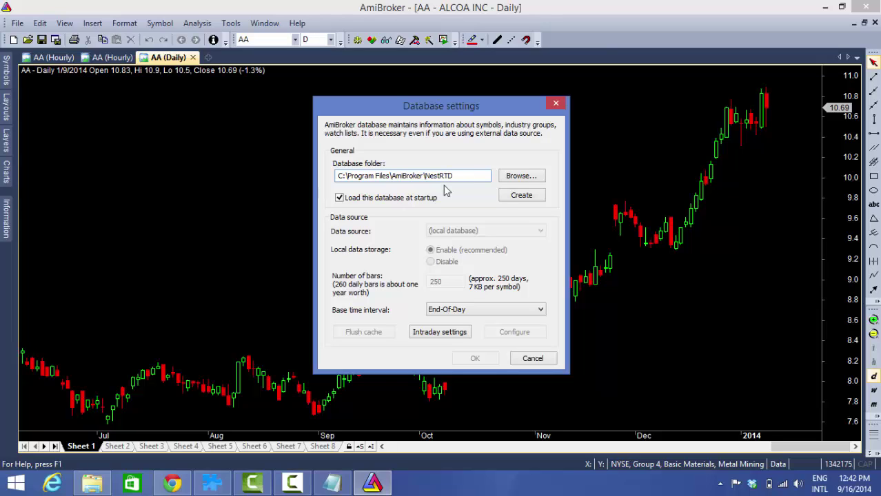
click(339, 198)
click(521, 197)
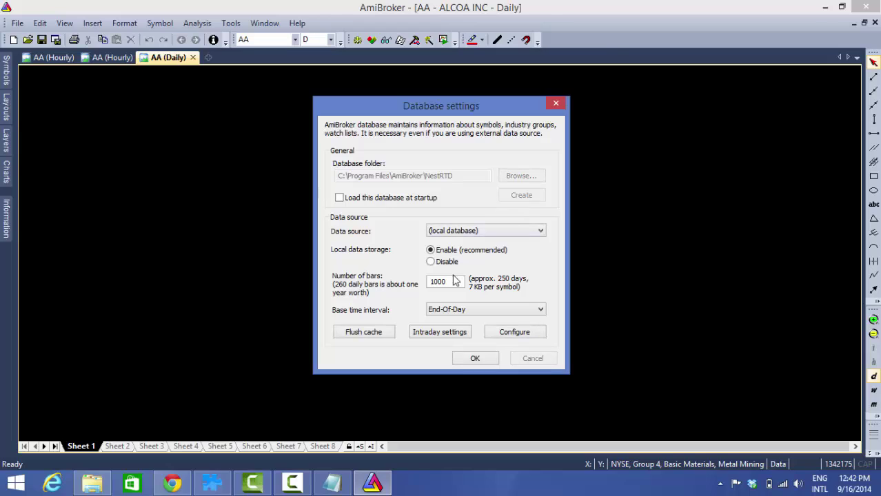
Step: Set the new database to 10000 bars with a Tick base time interval and accept the settings
drag(449, 281, 423, 284)
text(10000)
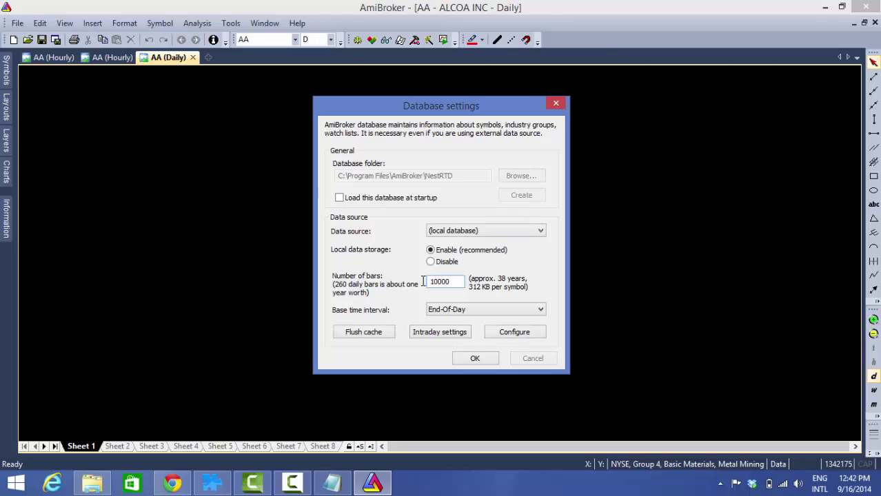
click(460, 310)
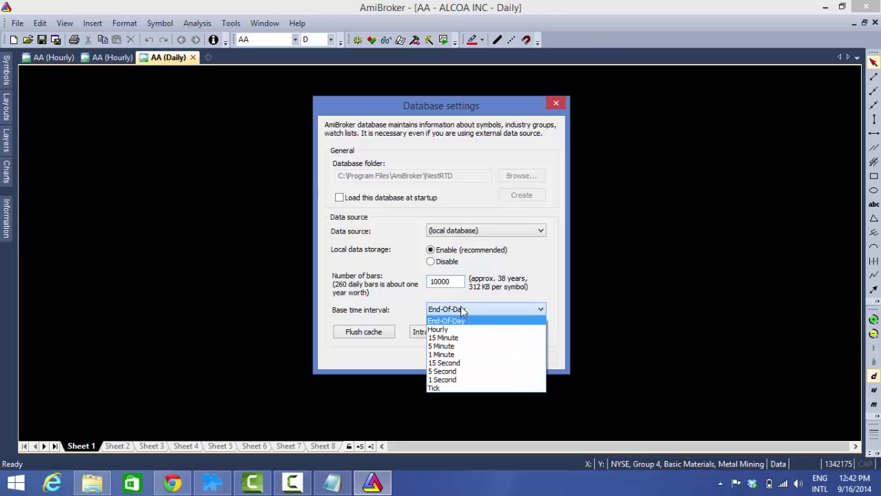
click(437, 388)
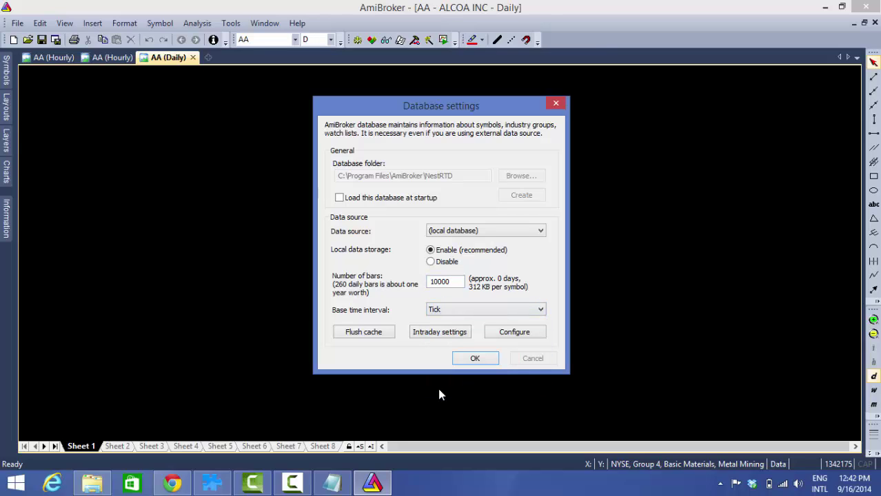
click(482, 313)
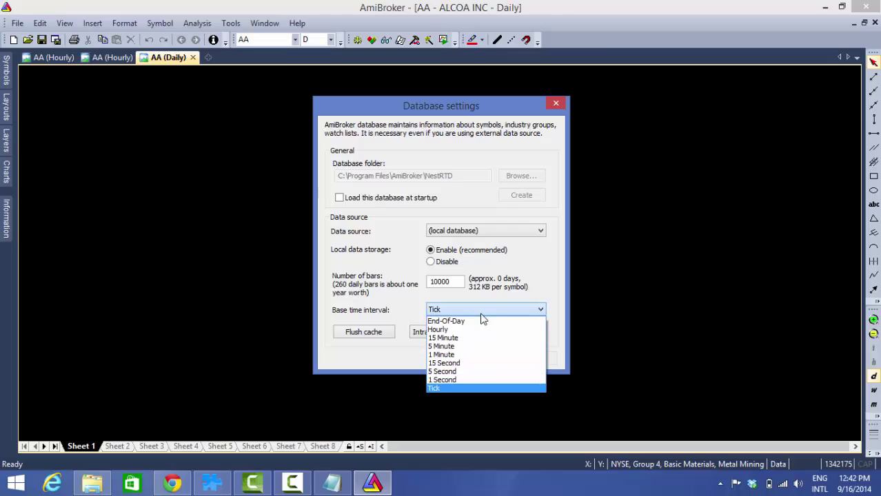
click(448, 355)
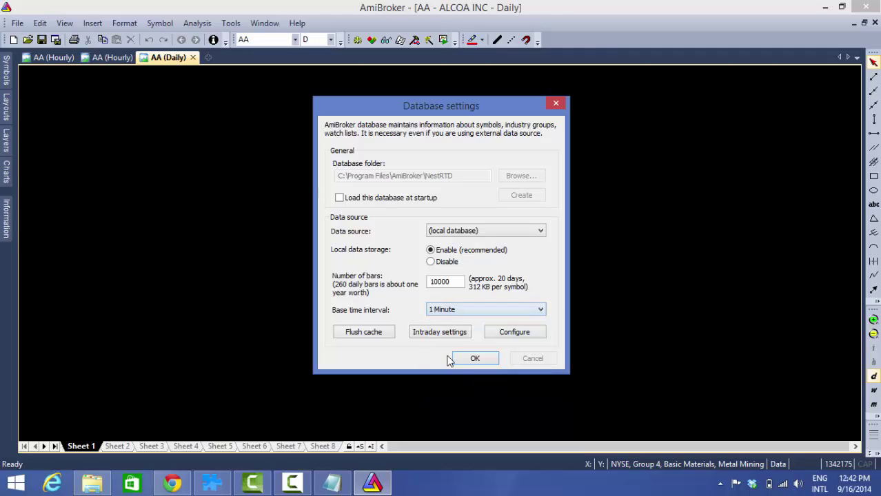
click(466, 311)
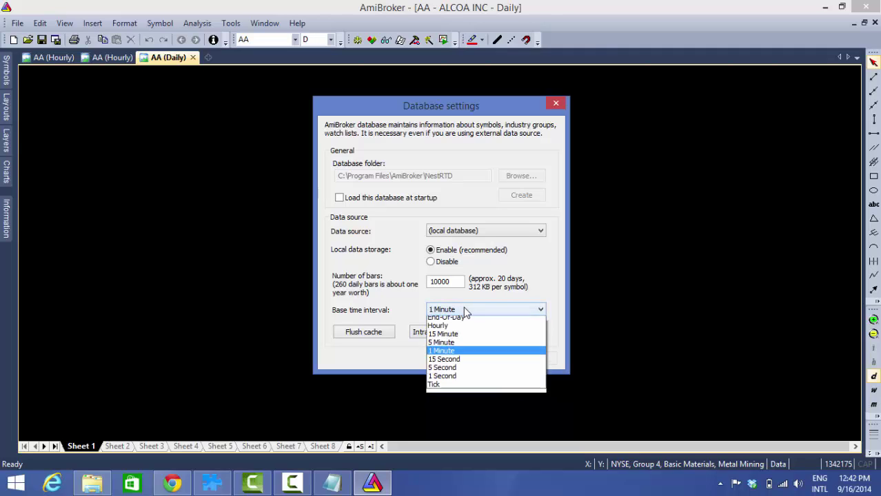
click(441, 389)
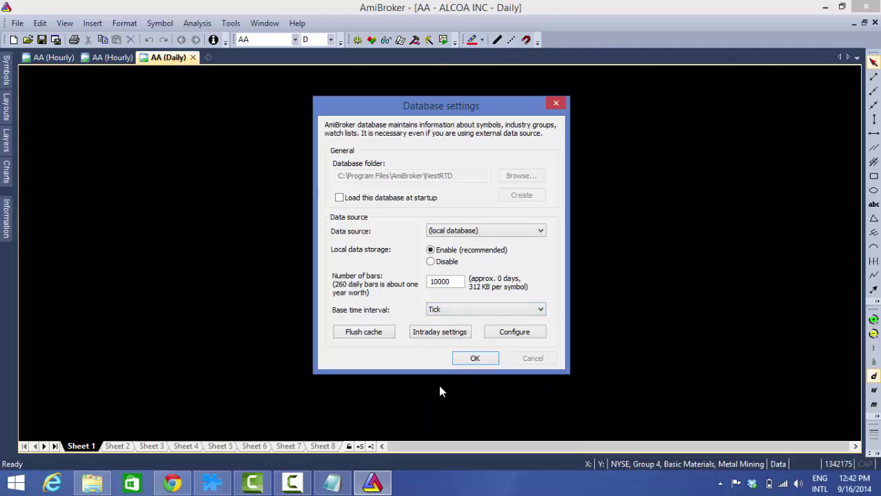
click(474, 359)
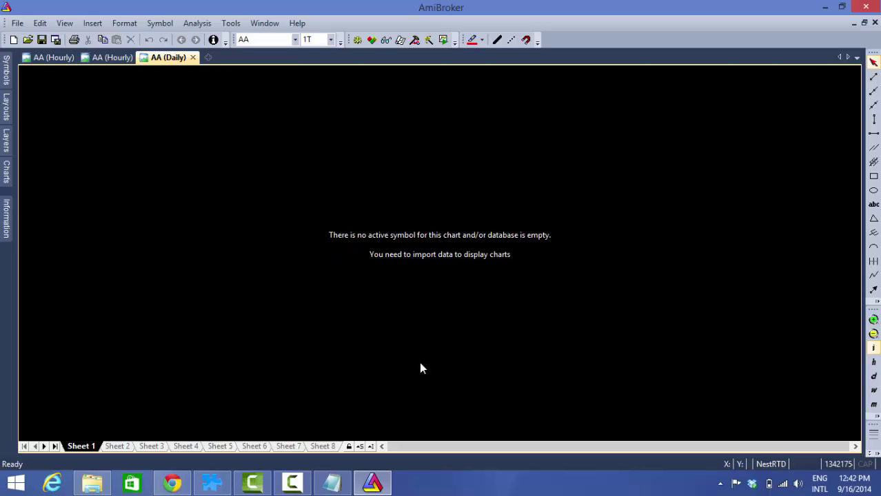
Step: In File Explorer, open the NestRTD database folder under Program Files\AmiBroker and copy its full path
click(95, 482)
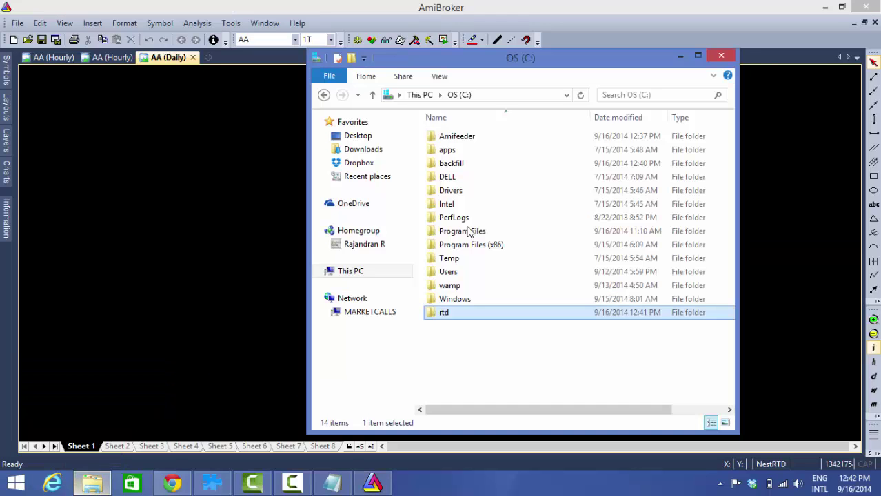
double_click(461, 235)
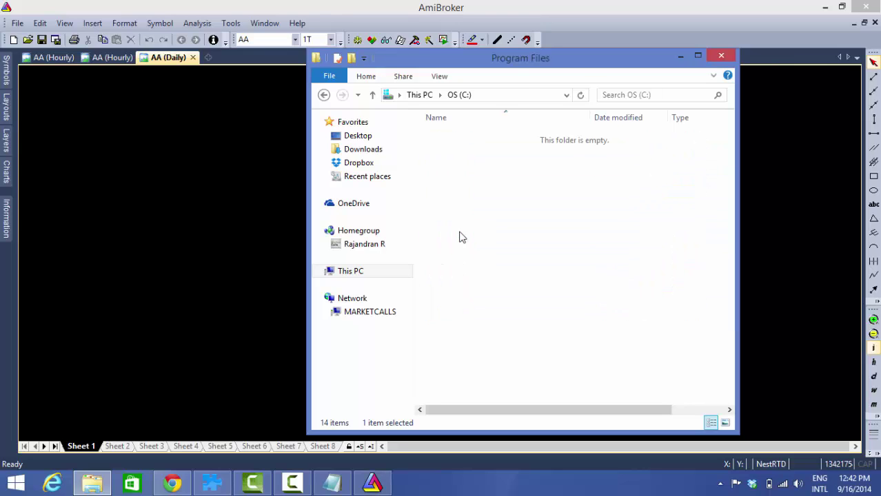
double_click(460, 138)
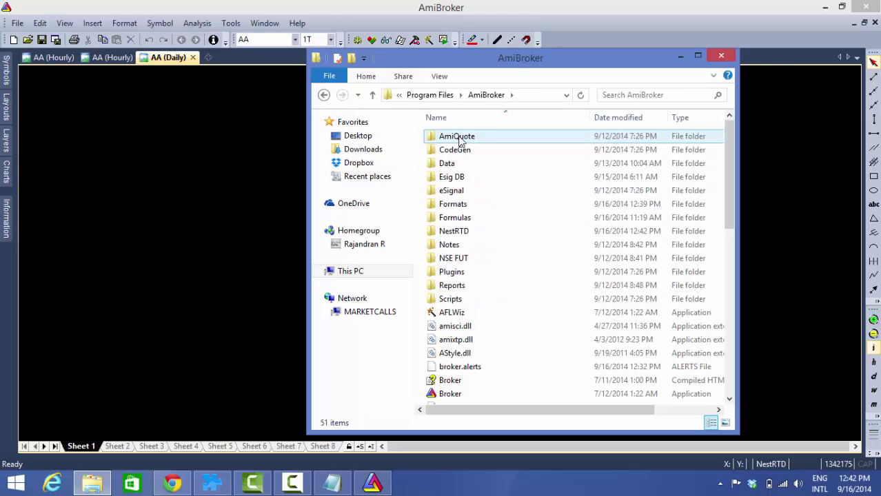
click(459, 238)
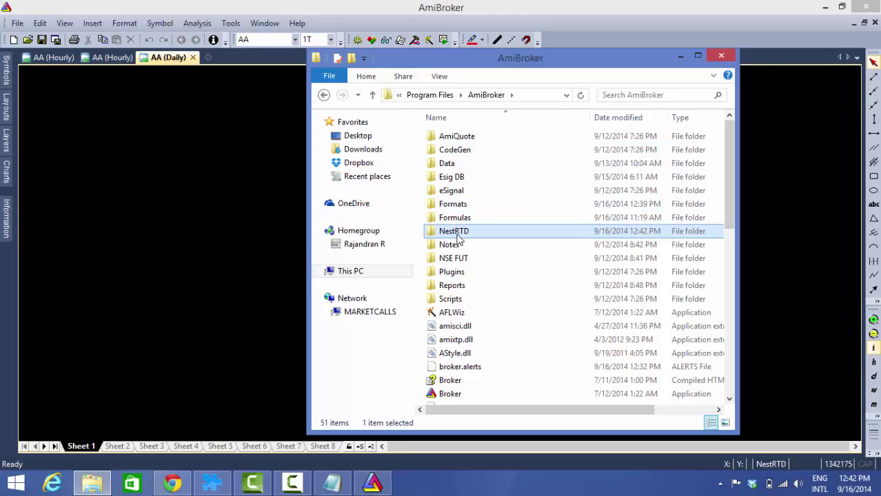
double_click(456, 235)
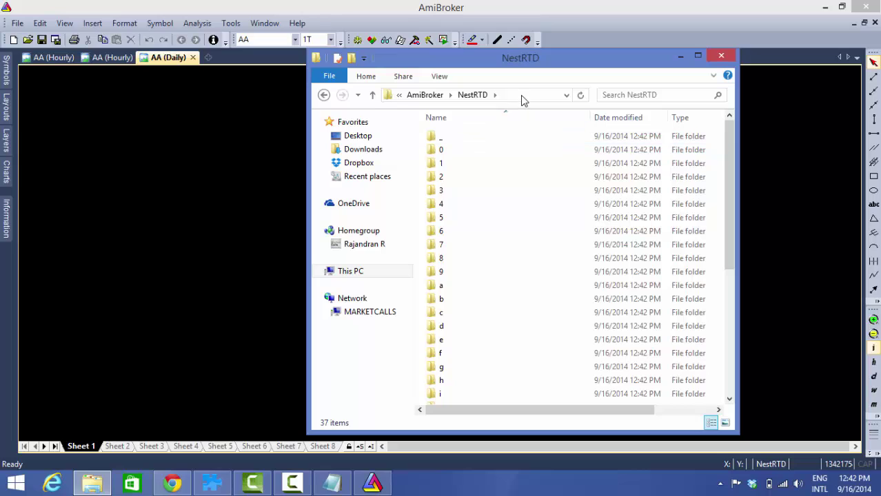
click(521, 97)
key(ctrl+c)
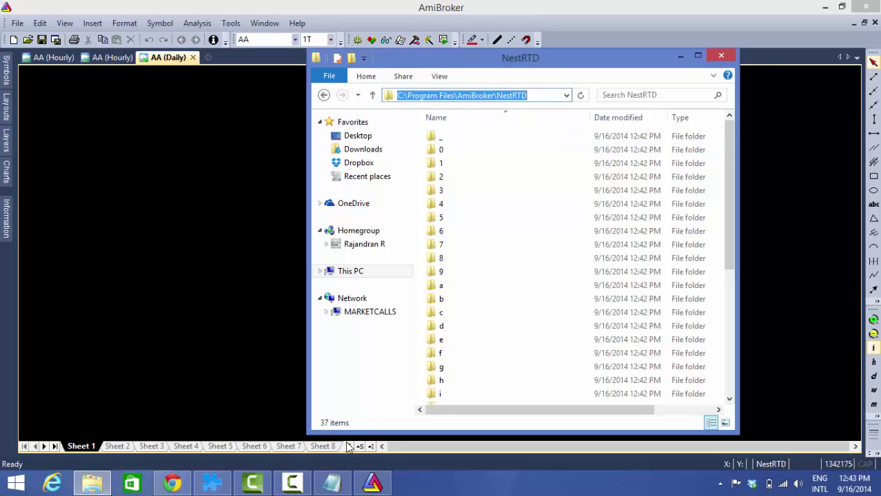
Step: Paste the copied database path into a new blank Notepad document
right_click(338, 484)
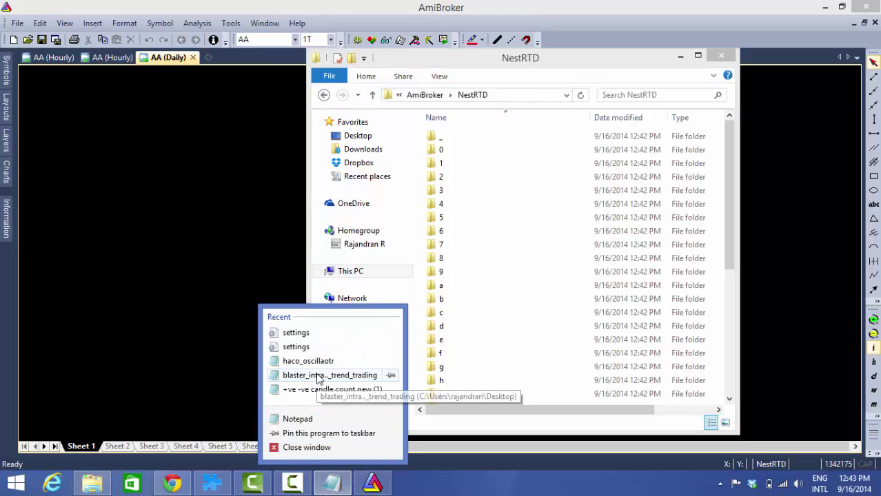
click(296, 419)
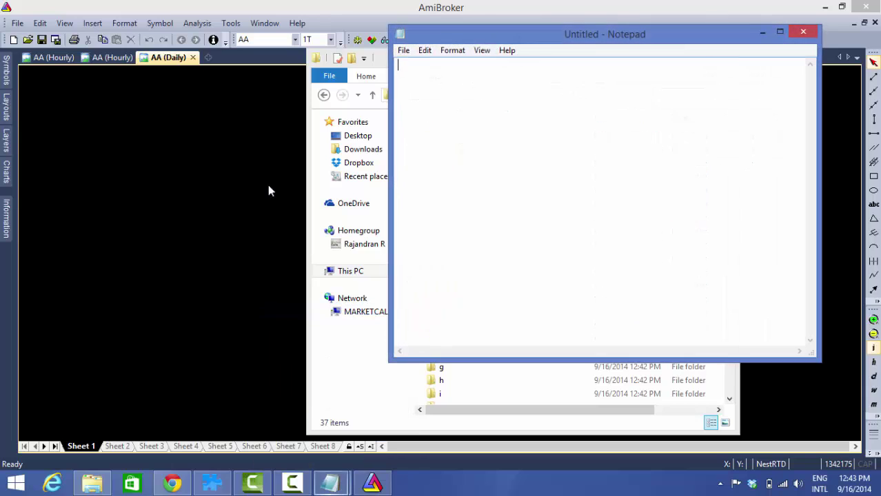
key(ctrl+v)
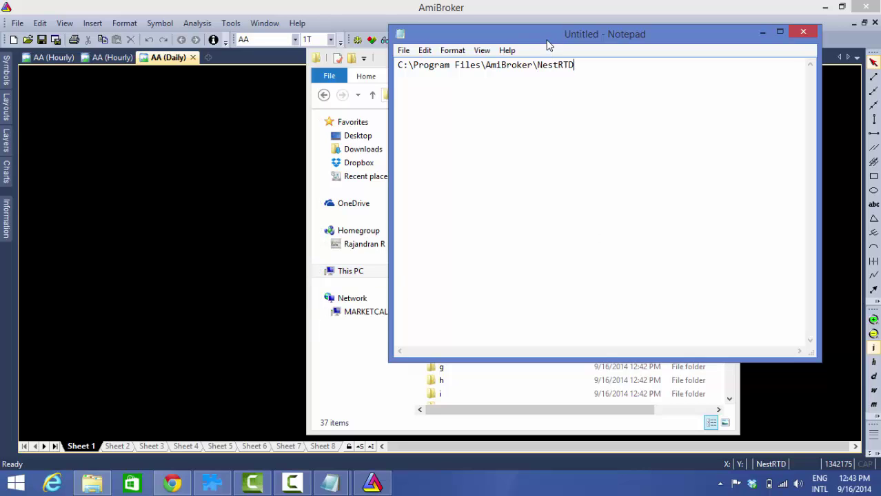
Step: Uncomment the AbDbPath line in the NestRTD settings file by removing its leading semicolon
click(329, 485)
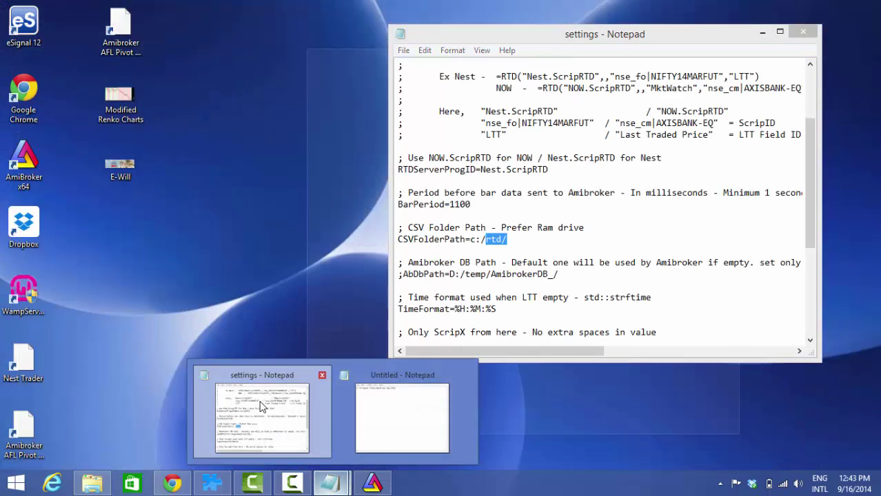
click(264, 399)
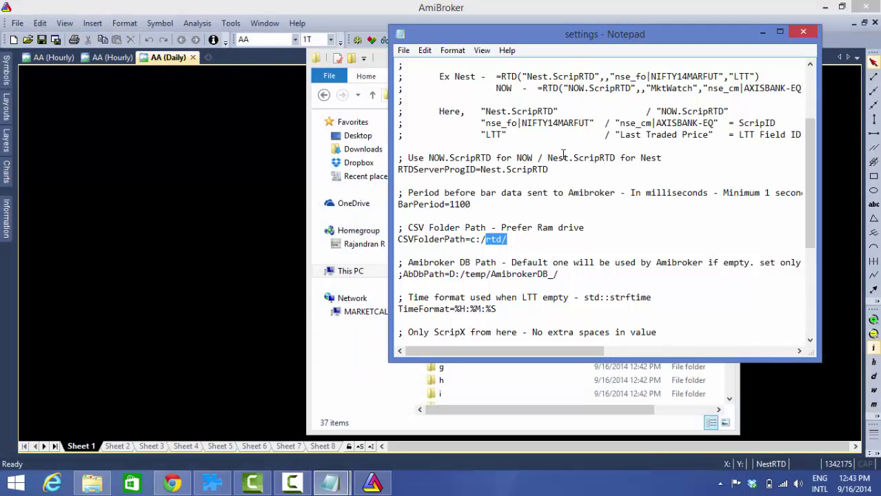
drag(516, 239, 466, 241)
click(400, 274)
key(Delete)
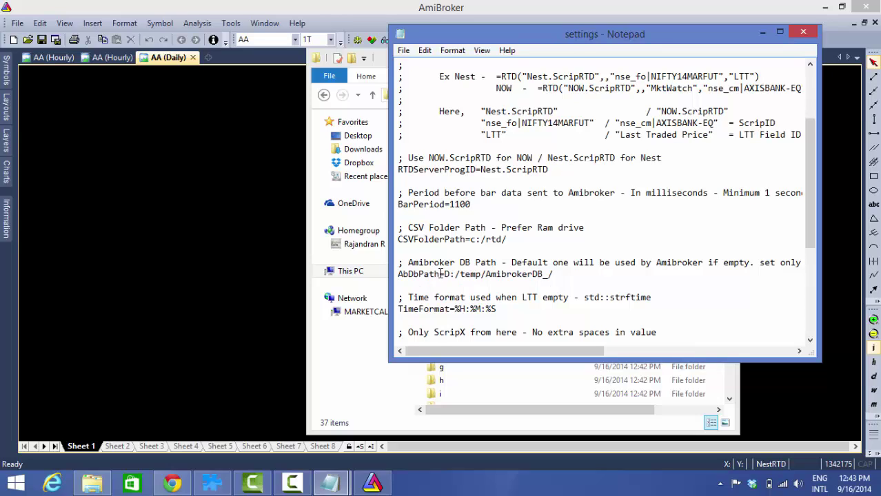
Step: Copy the full NestRTD database path from the untitled Notepad document
drag(443, 273, 555, 274)
click(556, 274)
key(super+c)
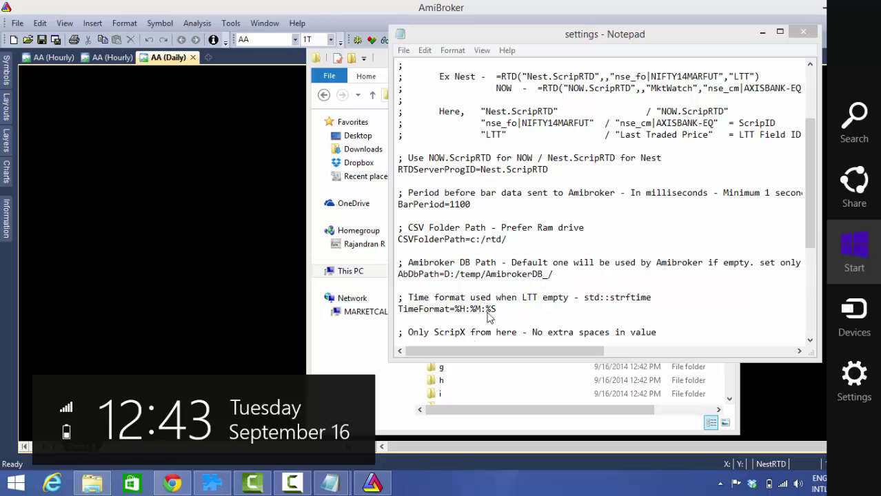
click(332, 486)
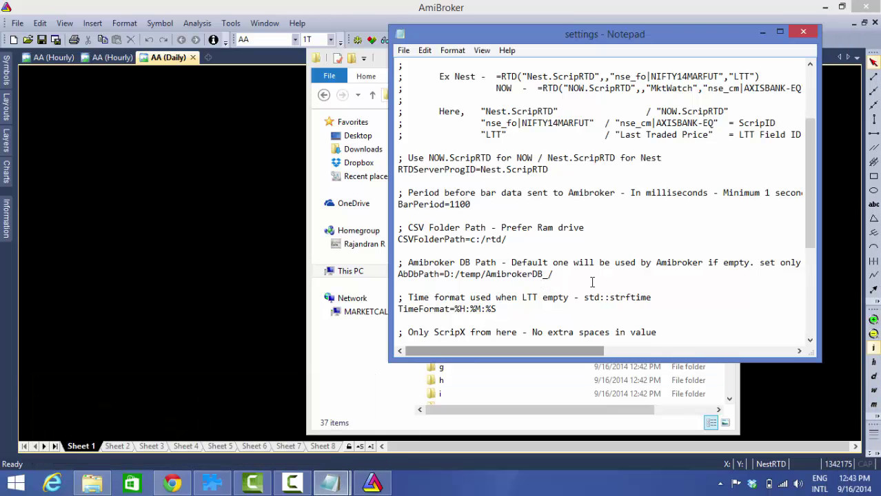
click(413, 410)
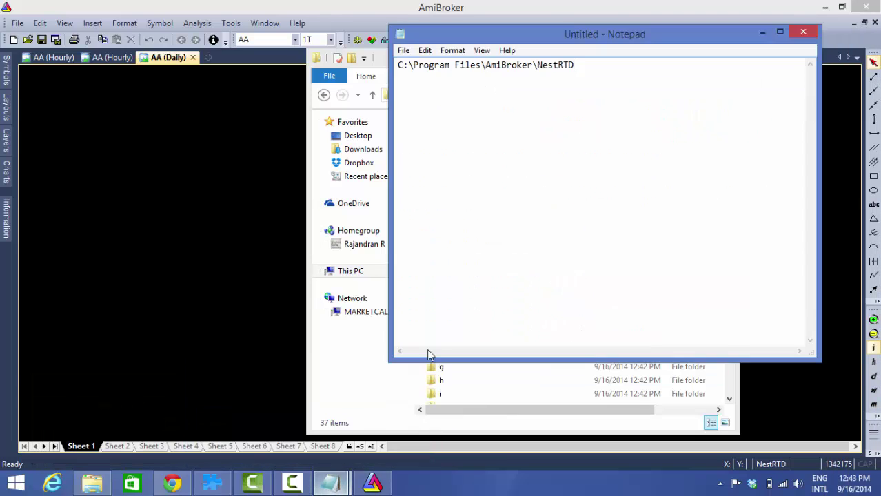
drag(580, 62, 387, 66)
right_click(454, 67)
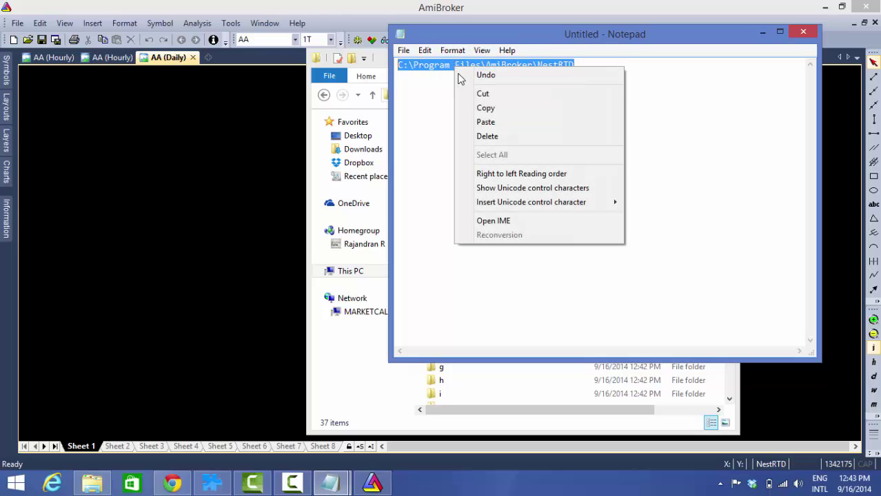
click(476, 110)
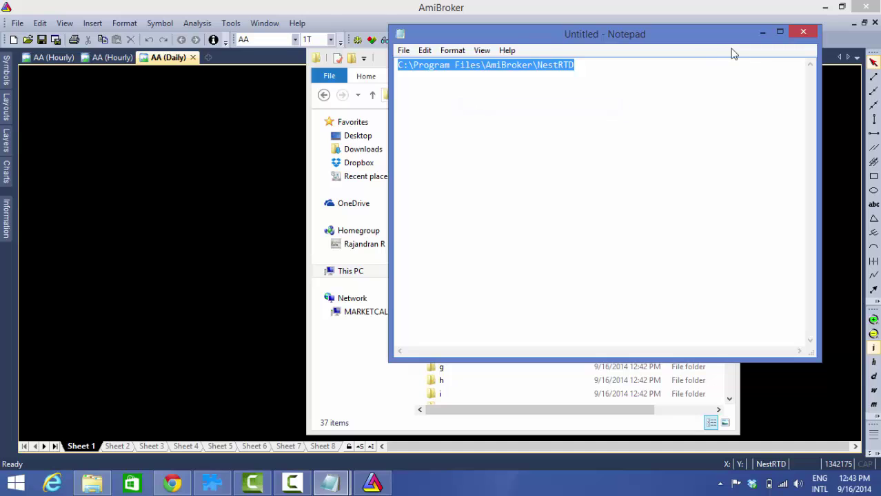
Step: Replace the AbDbPath value in the settings file with the copied path, using forward slashes: C:/Program Files/AmiBroker/NestRTD
click(762, 33)
drag(553, 275, 445, 276)
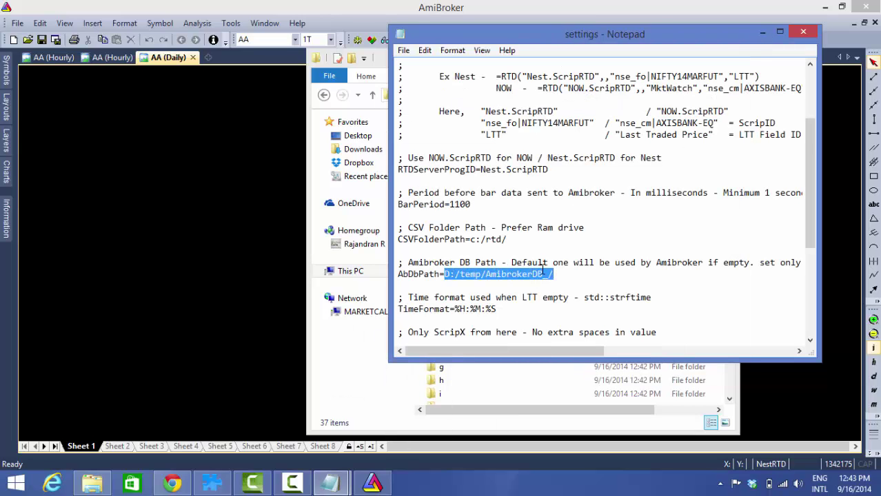
key(ctrl+v)
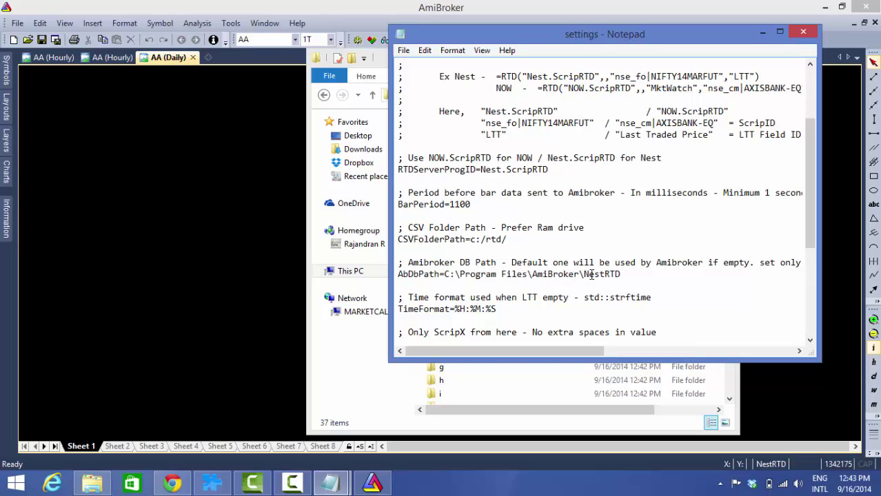
key(BackSpace)
text(/)
key(BackSpace)
text(/)
key(BackSpace)
text(/)
Step: Comment out the Scrip2 CNX Nifty line in the settings file with a leading semicolon
key(Down)
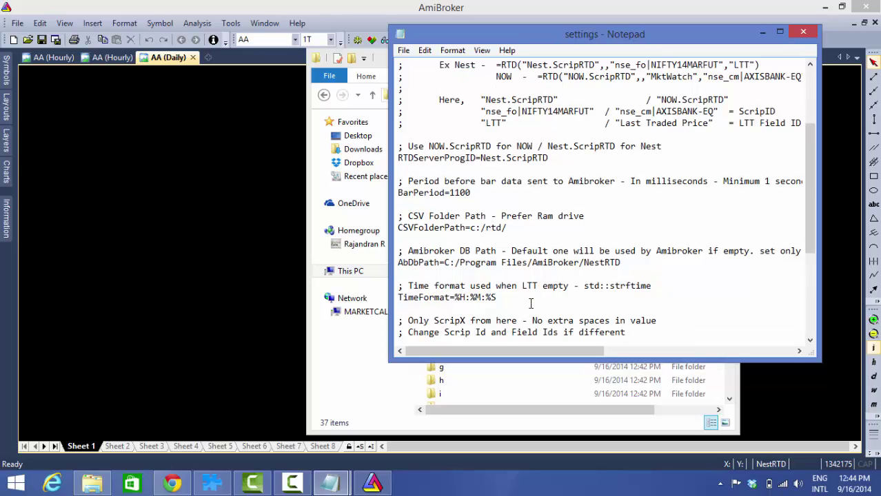
key(Down)
key(Down)
key(Down)
key(Down)
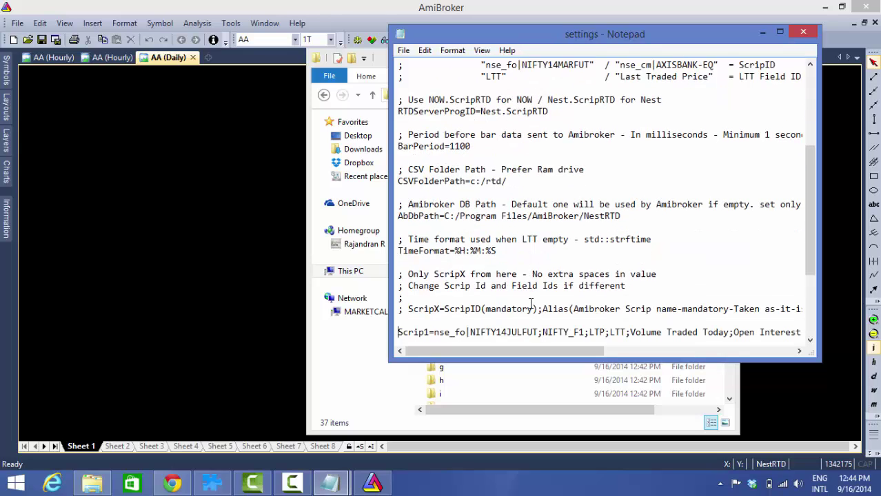
key(Down)
key(Down)
key(Down)
key(Down)
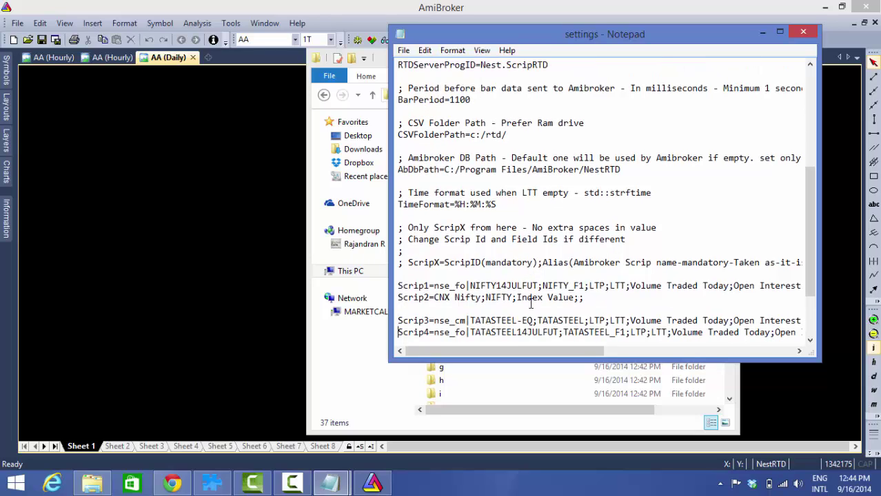
click(398, 298)
text(;)
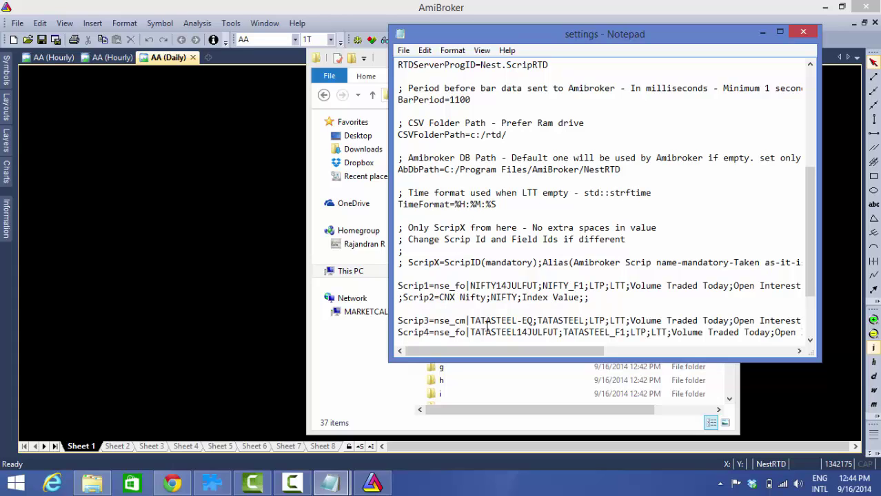
key(BackSpace)
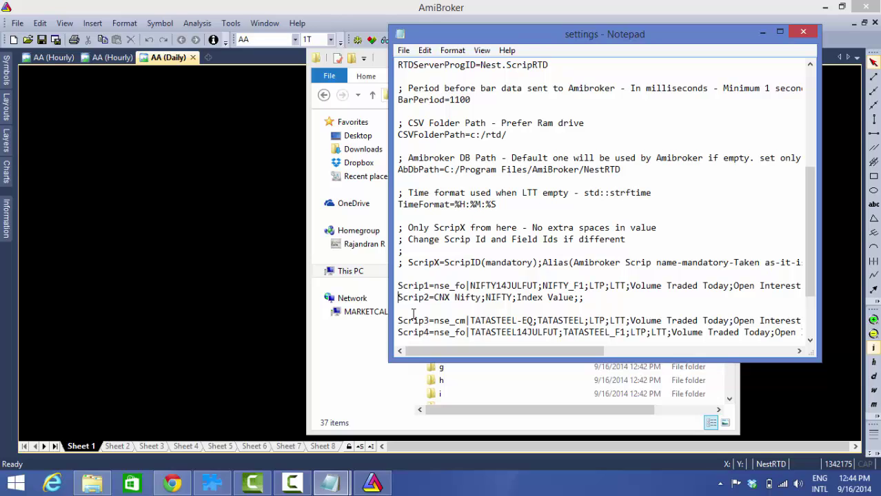
text(;)
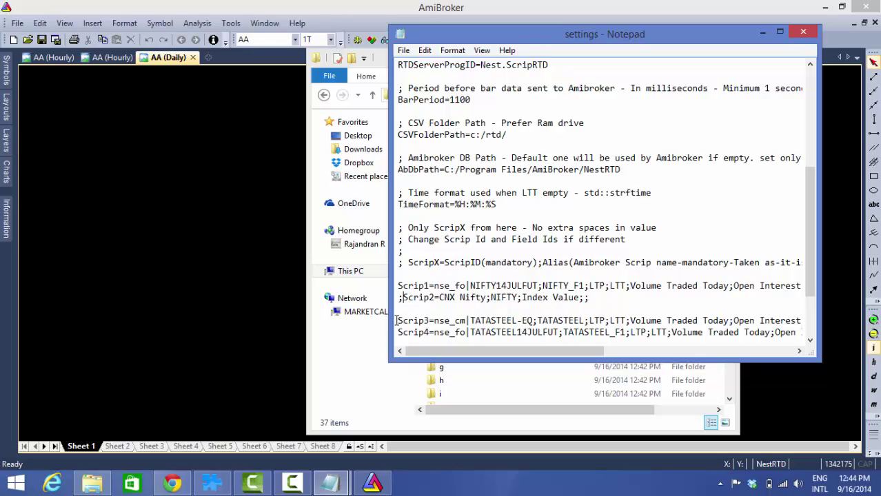
Step: Comment out the Scrip3 and Scrip4 TATASTEEL lines with leading semicolons
click(398, 320)
text(;)
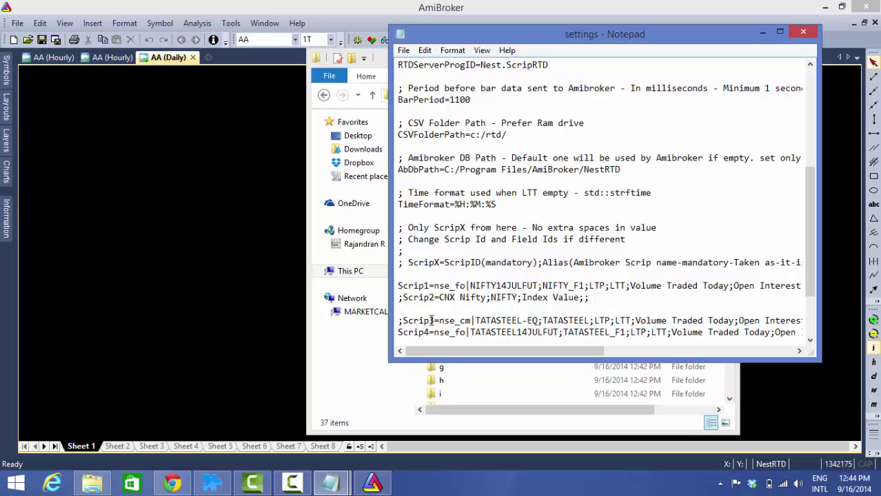
key(Down)
key(Home)
text(;)
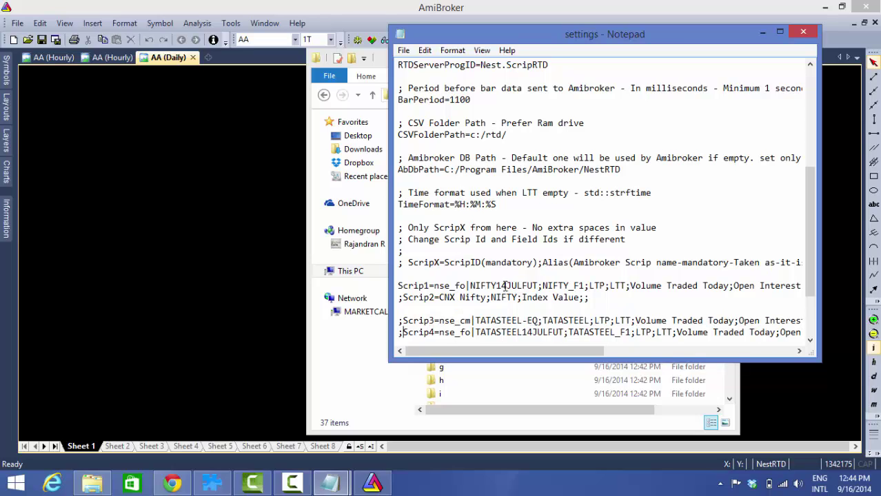
Step: Change the contract month in the Scrip1 line to SEP so the scrip ID reads NIFTY14SEPFUT
click(523, 288)
key(BackSpace)
key(BackSpace)
key(BackSpace)
text(SEP)
drag(538, 285, 470, 285)
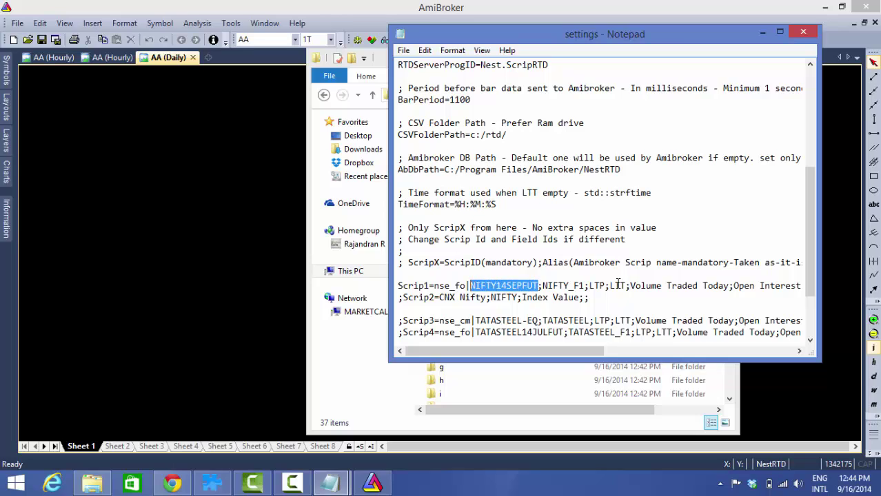
Step: Copy the NIFTY_F1 alias from the Scrip1 line and add it as a new symbol in AmiBroker
click(585, 286)
drag(586, 285, 543, 285)
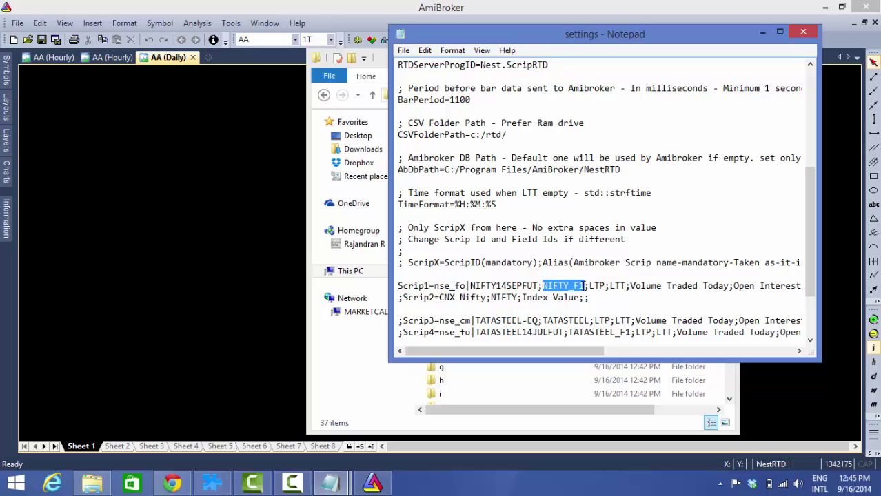
click(583, 286)
drag(582, 286, 543, 287)
click(372, 484)
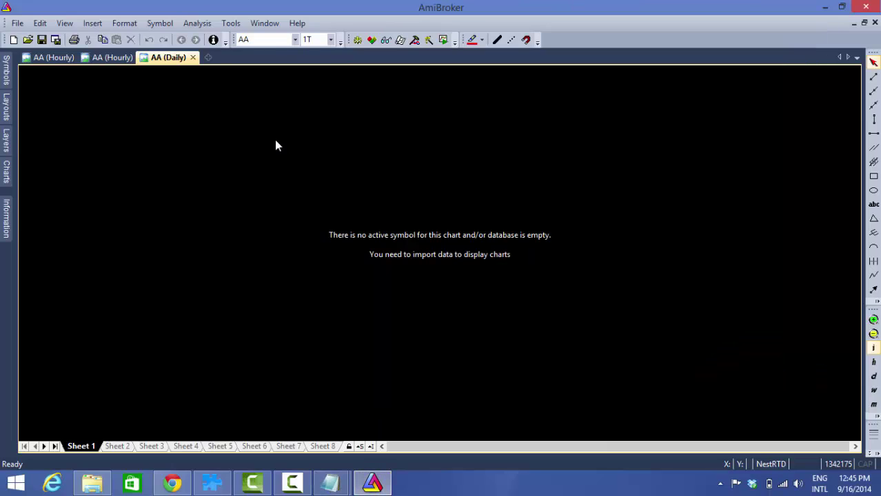
click(153, 27)
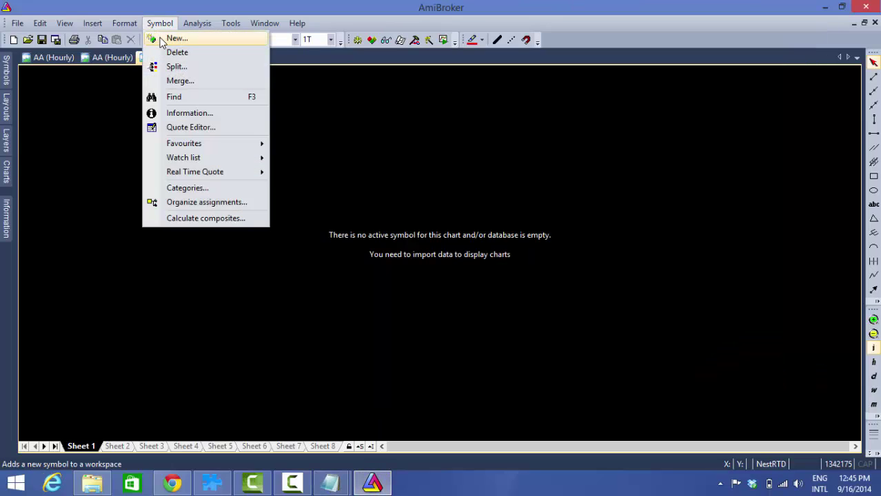
click(163, 39)
key(ctrl+v)
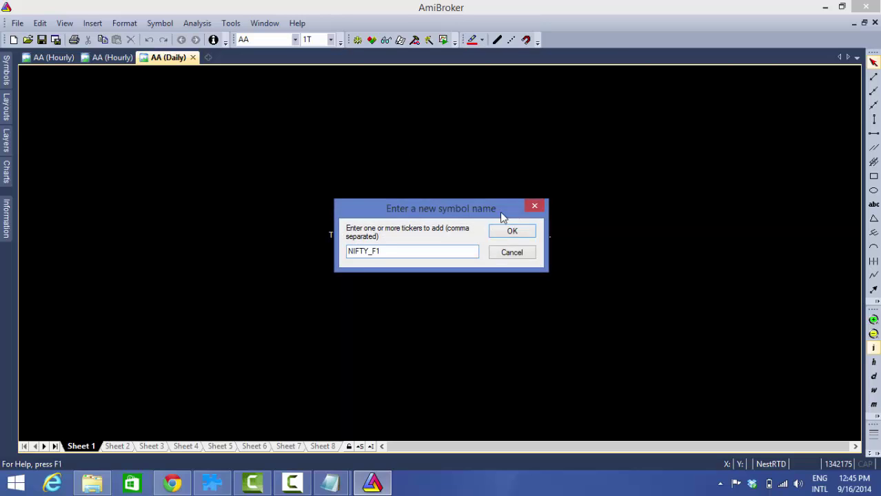
click(512, 231)
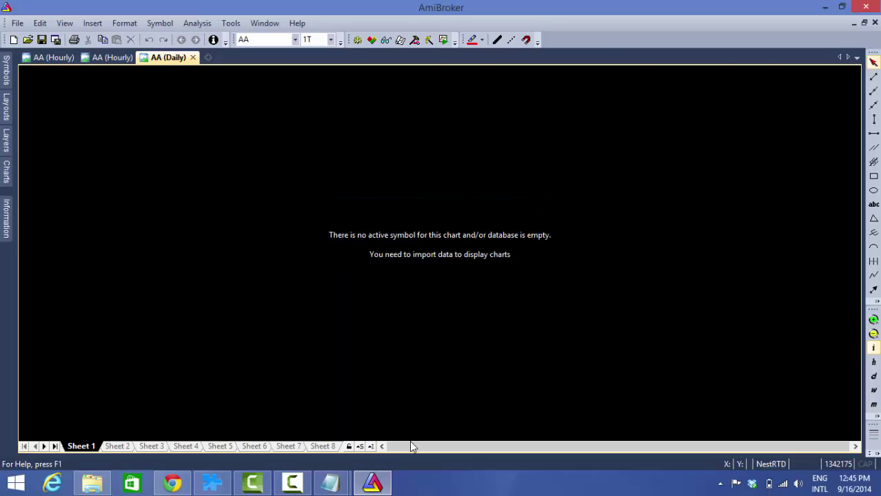
Step: Select NIFTY_F1 as the active symbol for the current chart
mouse_move(331, 483)
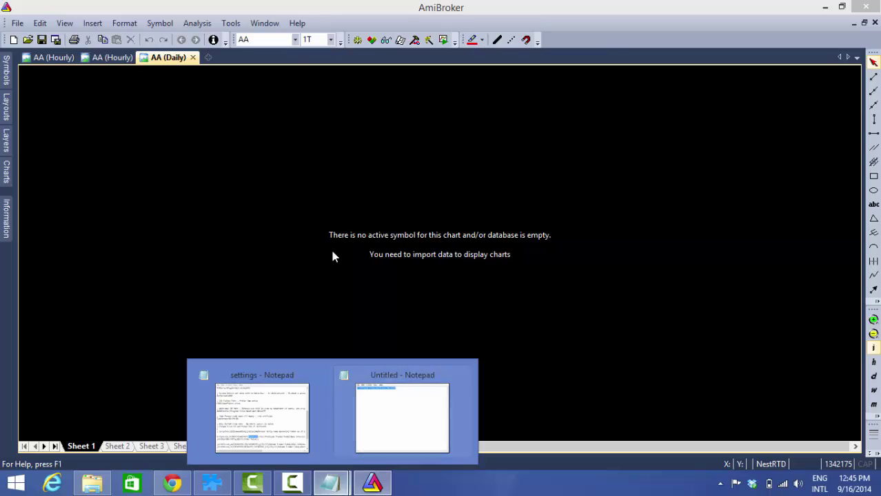
click(295, 40)
click(276, 52)
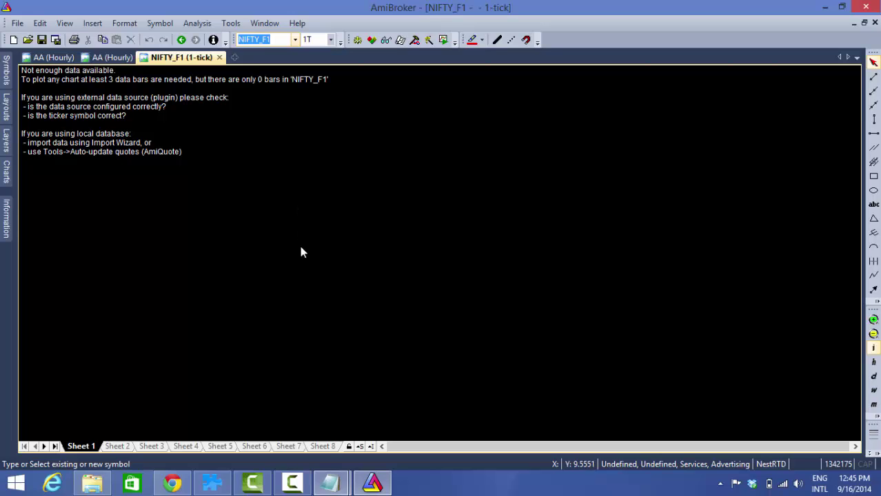
Step: Return to the settings file in Notepad, examine the commented sample Scrip entries down to the NOW section, and close the file
click(325, 486)
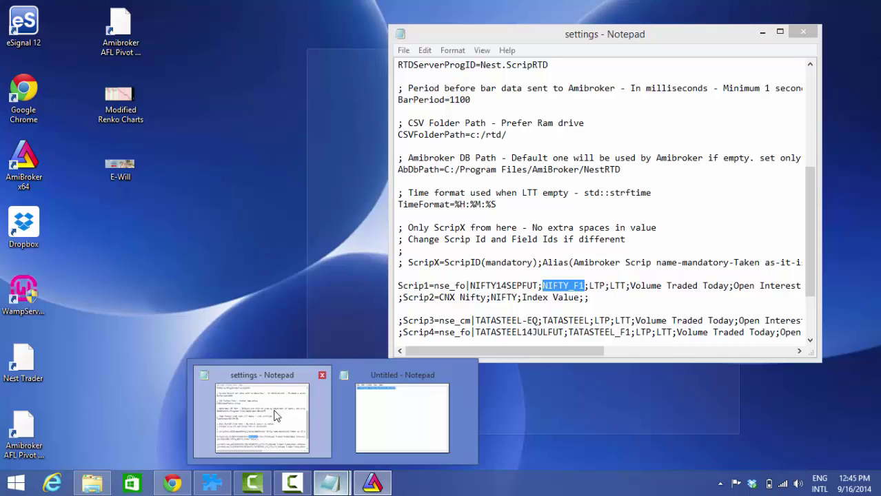
click(276, 416)
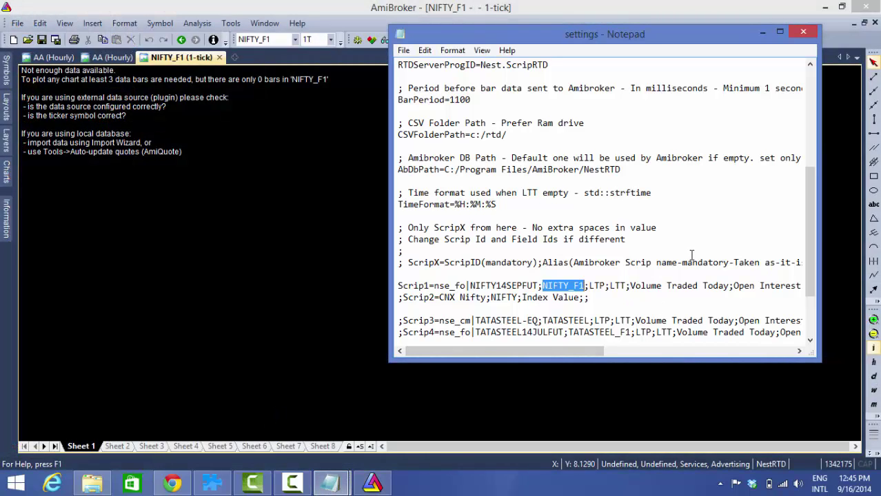
drag(805, 195, 807, 213)
key(super+c)
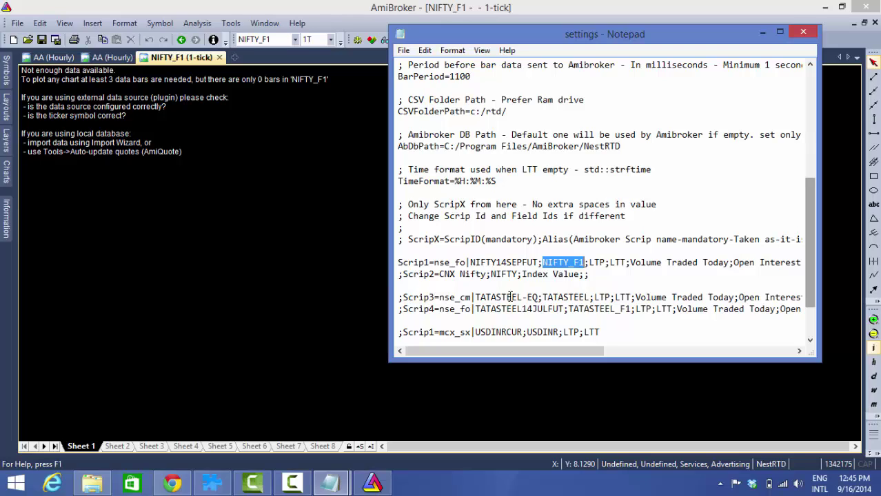
click(419, 297)
drag(419, 297, 604, 299)
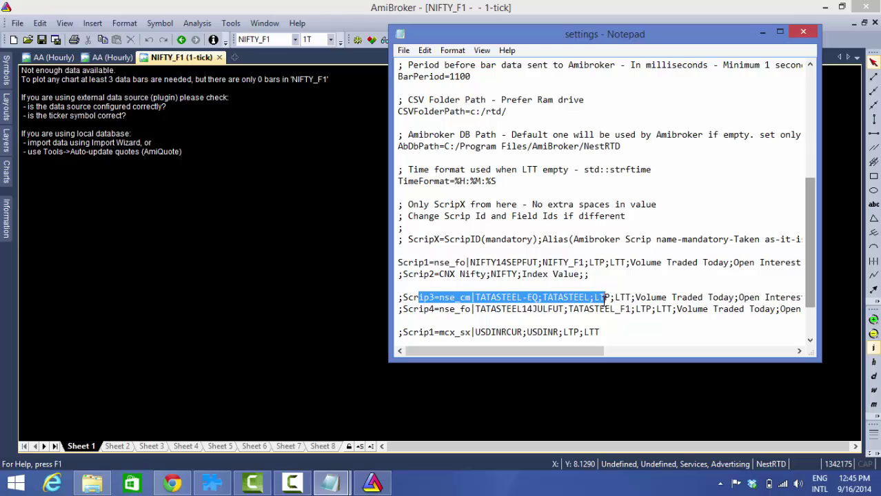
drag(422, 309, 556, 319)
drag(421, 332, 560, 333)
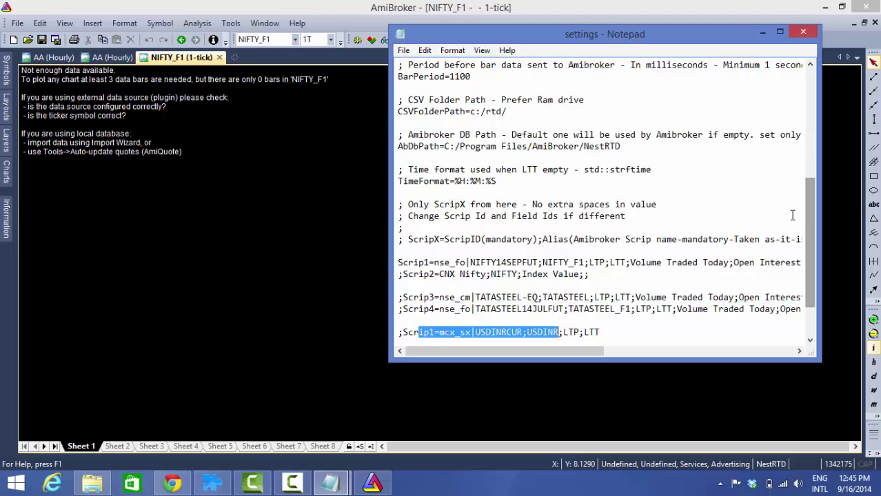
drag(806, 211, 805, 236)
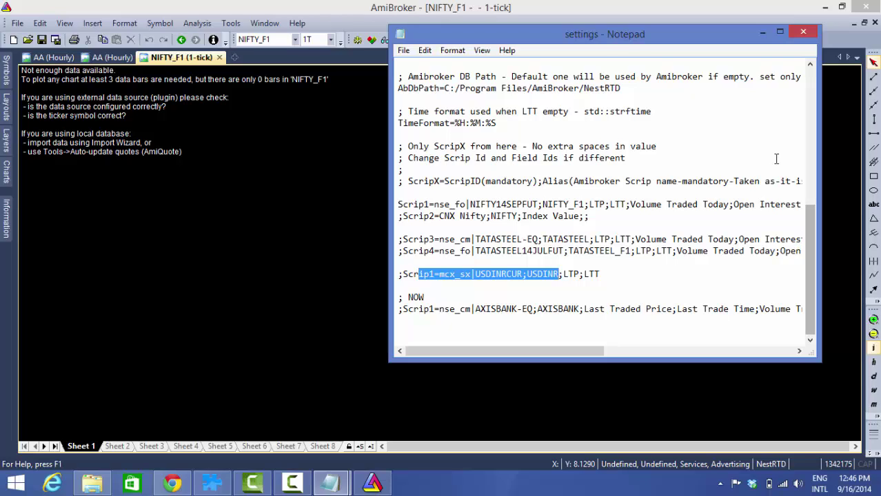
click(802, 33)
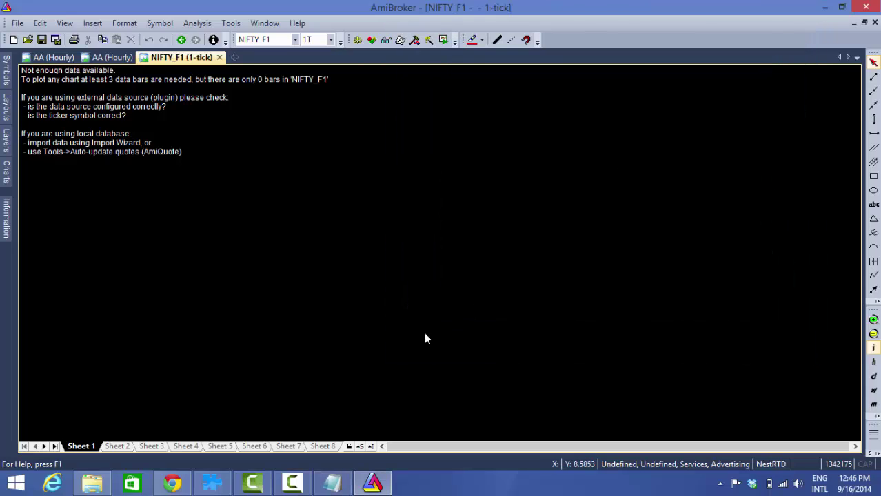
Step: Bring up the ABBackFill folder under C:\Amifeeder in File Explorer
mouse_move(89, 485)
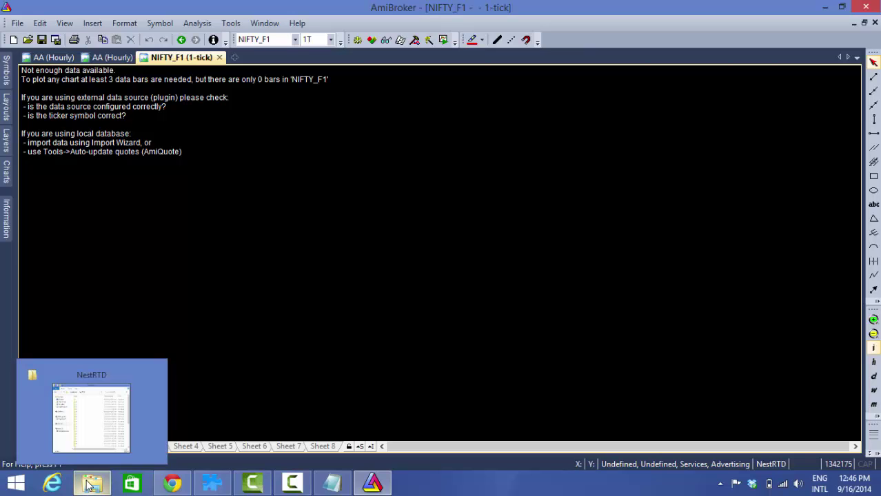
mouse_move(96, 435)
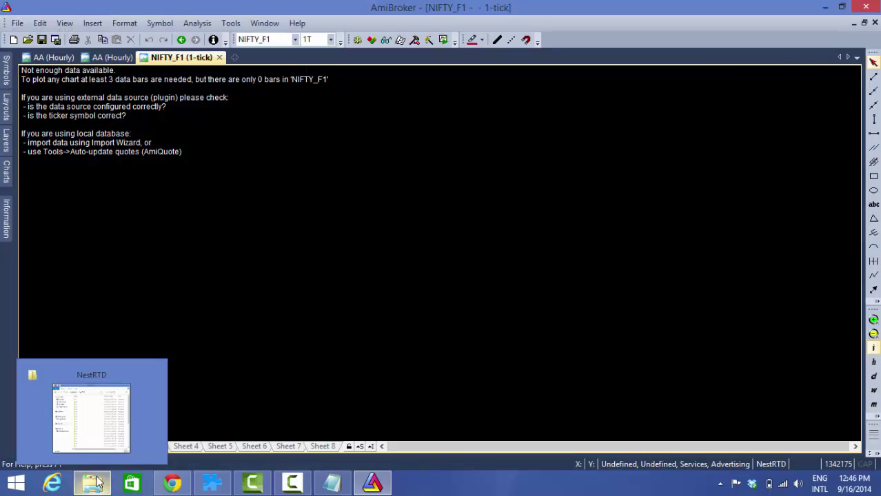
click(221, 484)
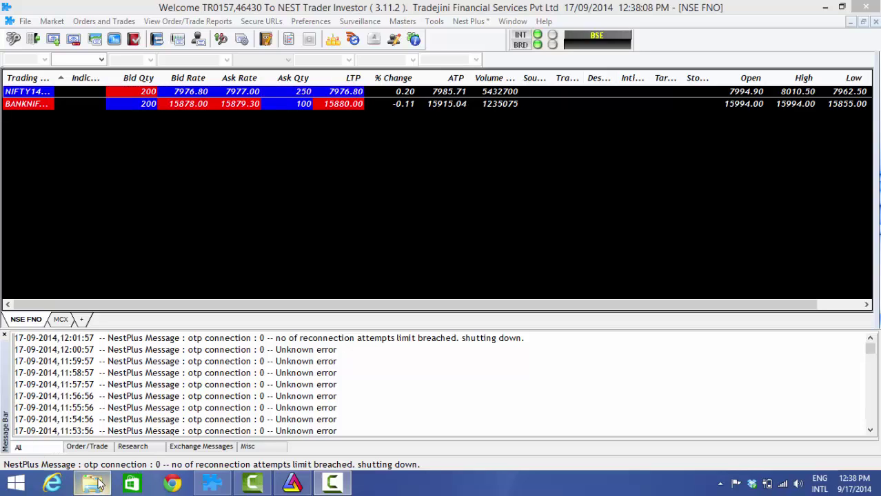
mouse_move(98, 485)
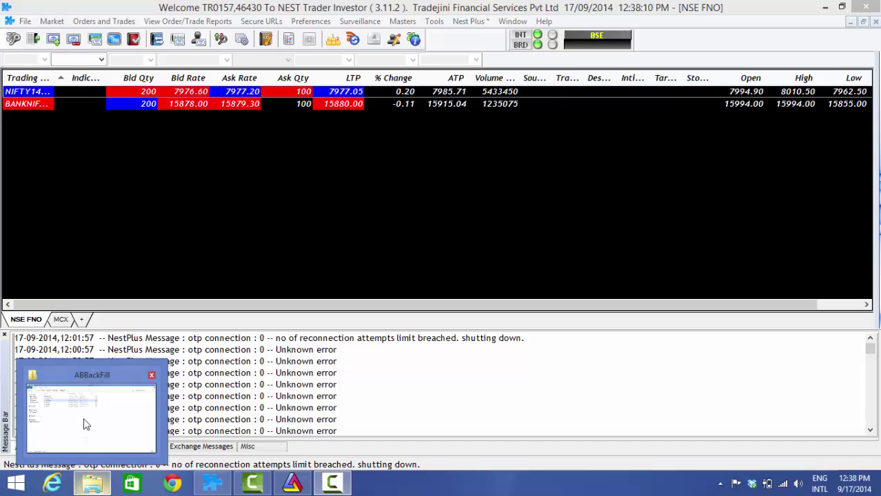
click(82, 413)
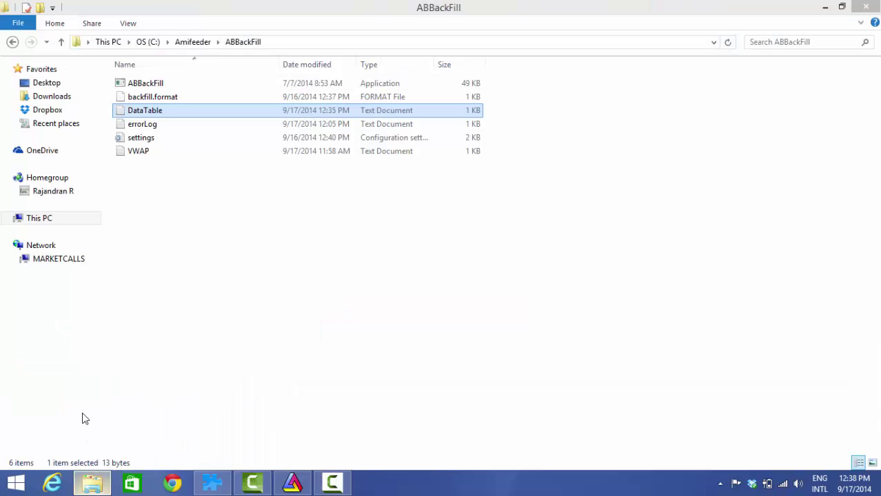
Step: Run the NestRTD application from the Amifeeder\NestRTD folder as administrator and move its console window aside from the AmiBroker chart
click(193, 46)
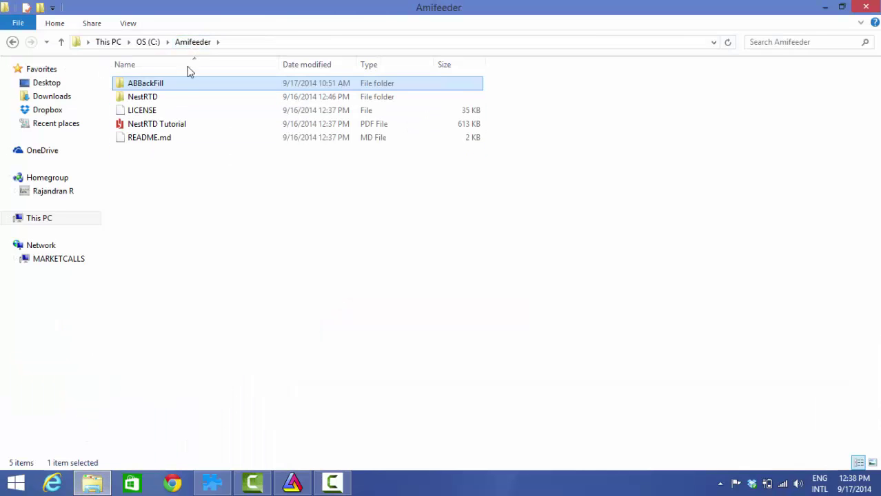
double_click(135, 99)
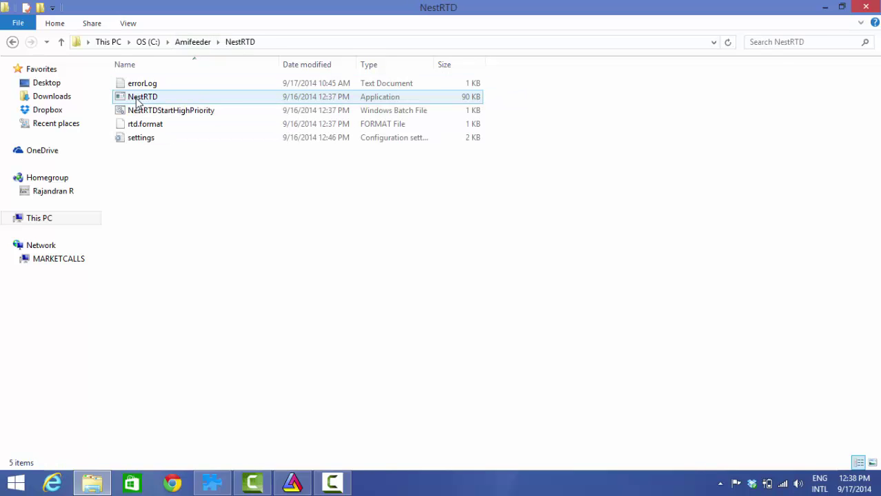
click(140, 100)
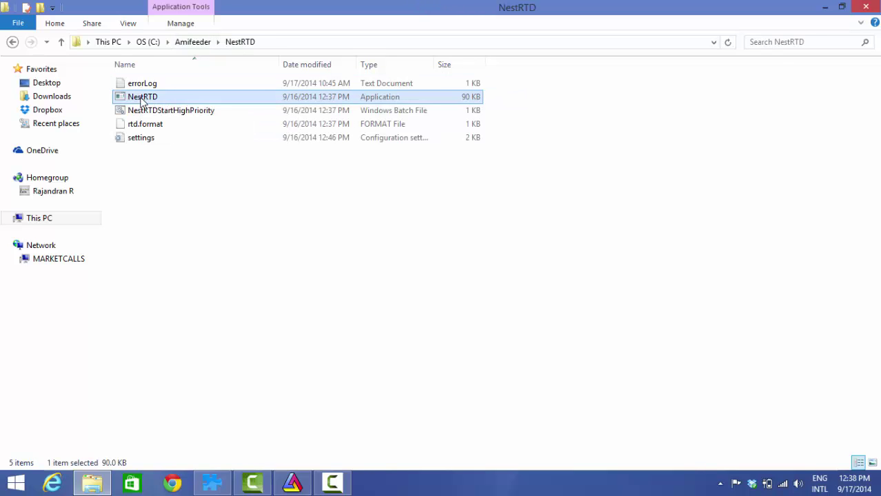
right_click(141, 102)
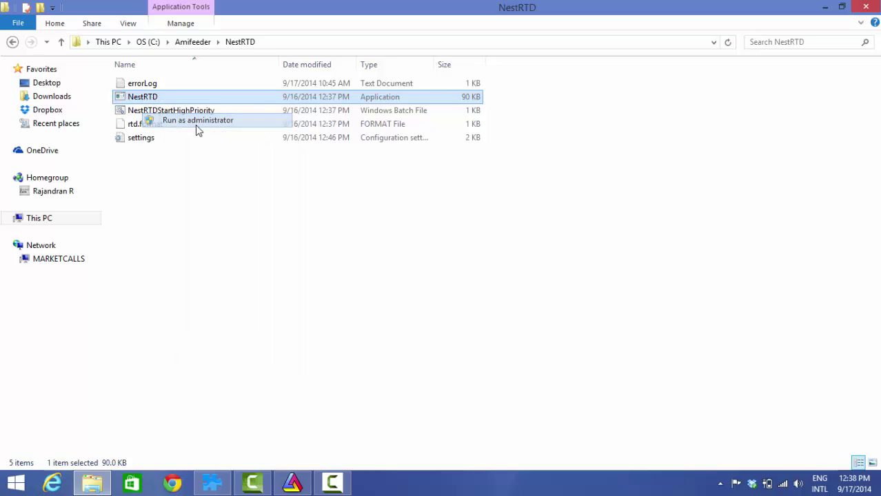
click(198, 120)
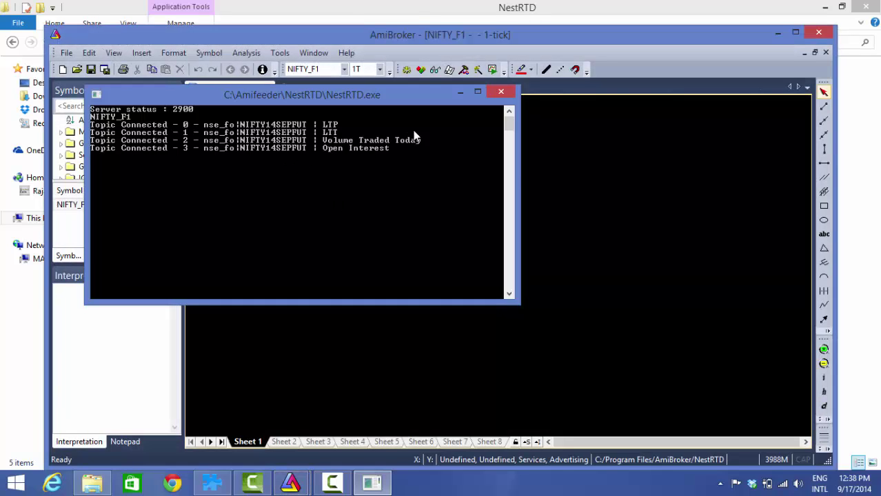
drag(367, 92, 634, 139)
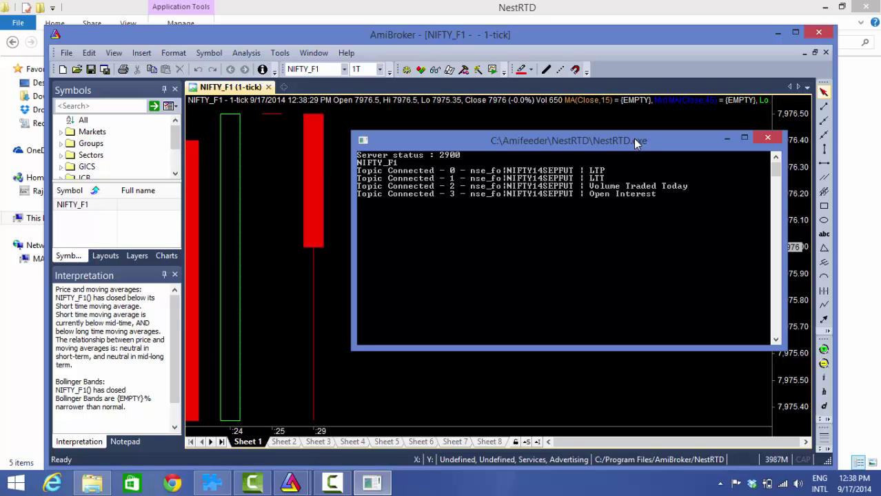
drag(612, 139, 700, 121)
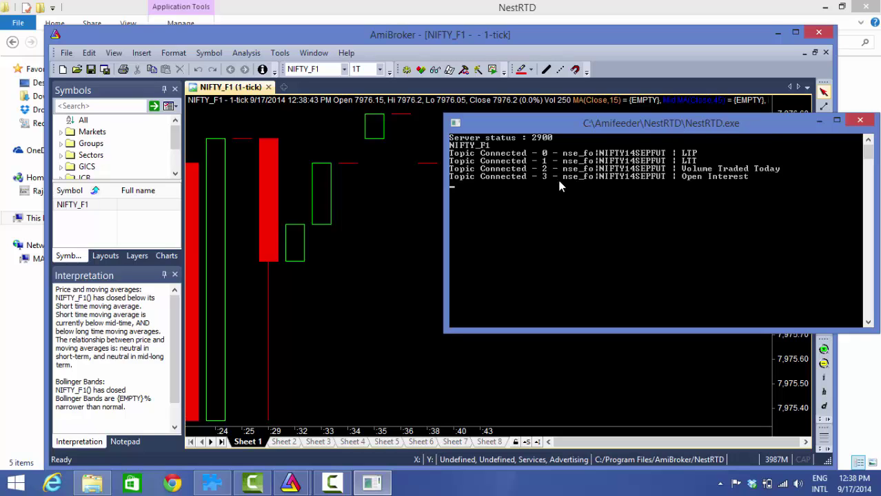
Step: Switch to NEST Trader and open the Plus Chart for the NIFTY14SEPFUT scrip in the NSE FNO market watch
click(218, 481)
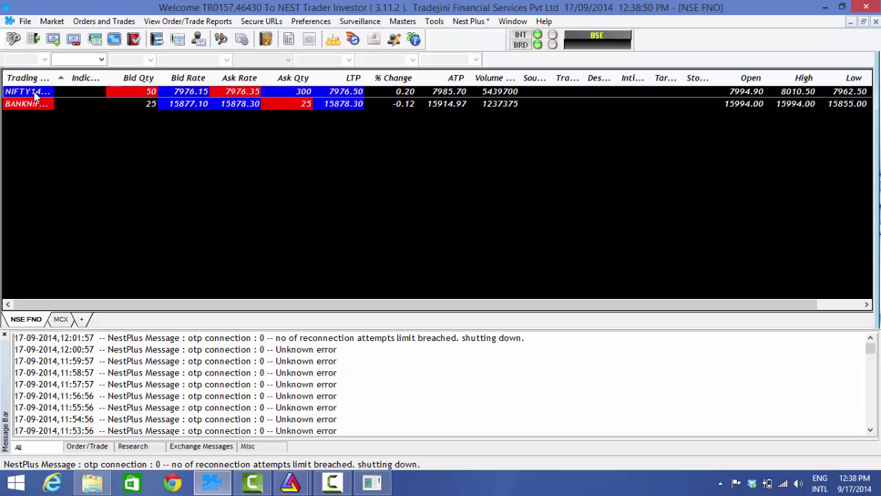
right_click(34, 95)
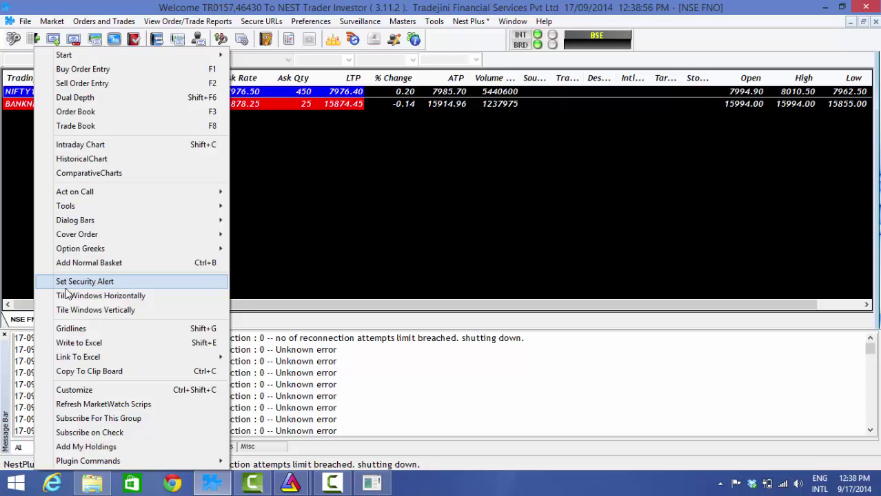
mouse_move(85, 461)
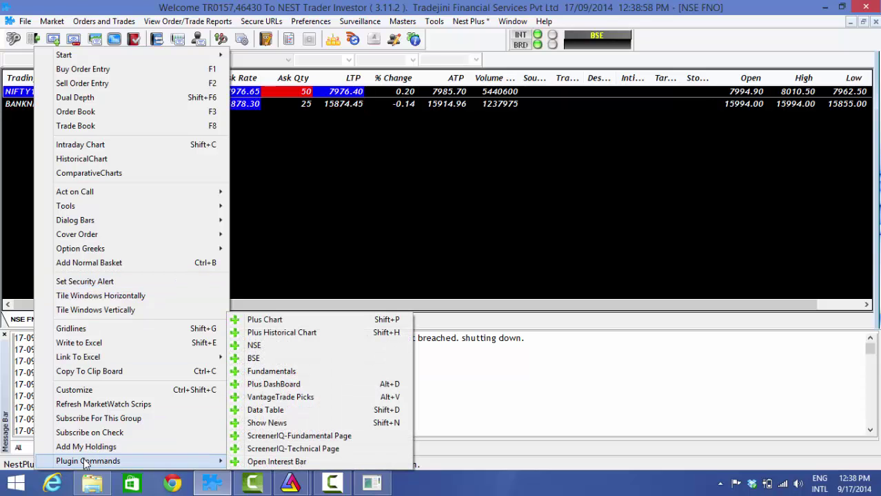
click(301, 319)
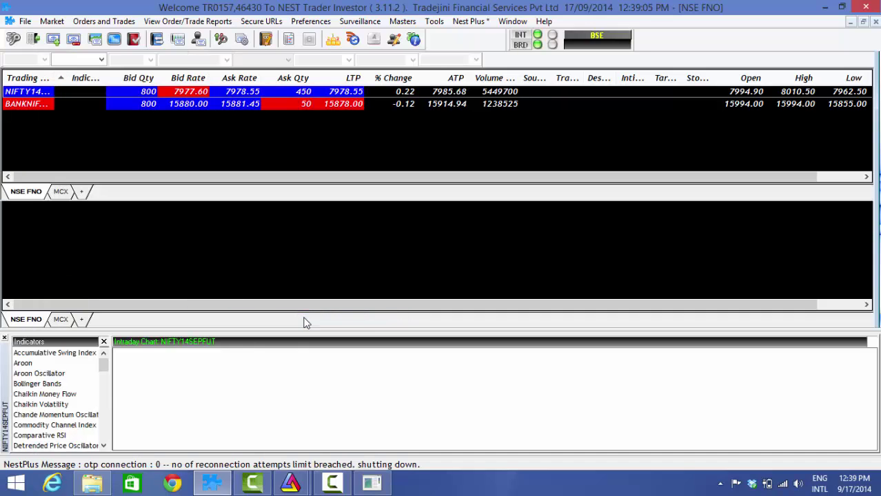
Step: Open the data table of the NIFTY14SEPFUT intraday chart and copy all of its rows
right_click(279, 414)
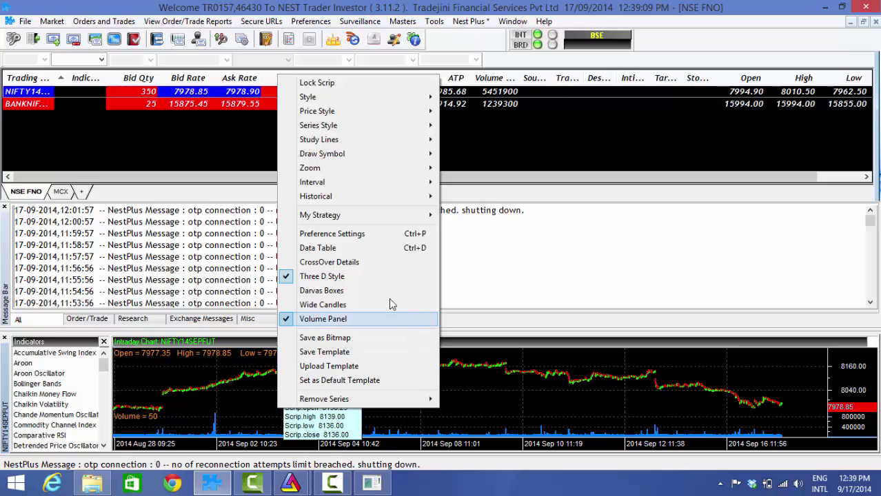
click(331, 249)
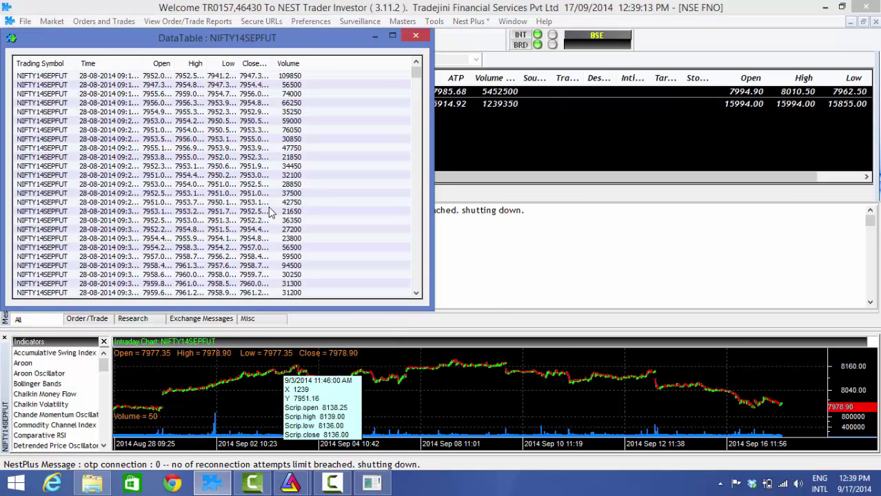
click(268, 210)
key(ctrl+a)
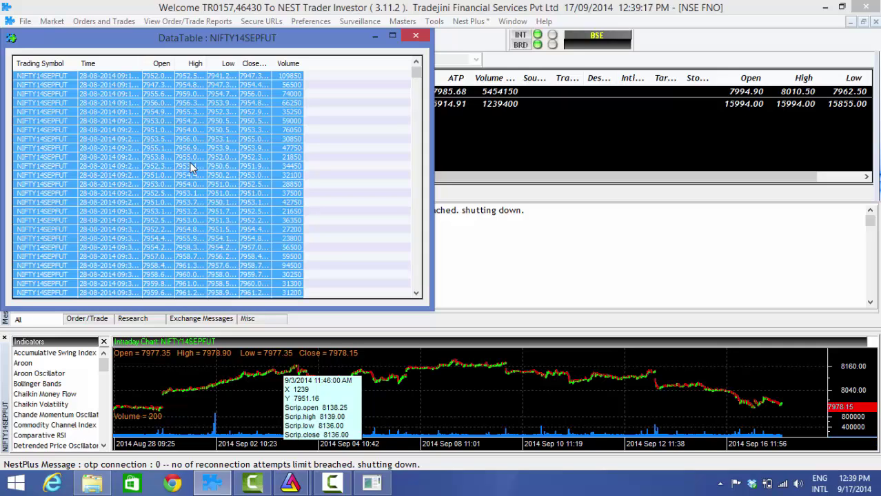
drag(192, 167, 193, 169)
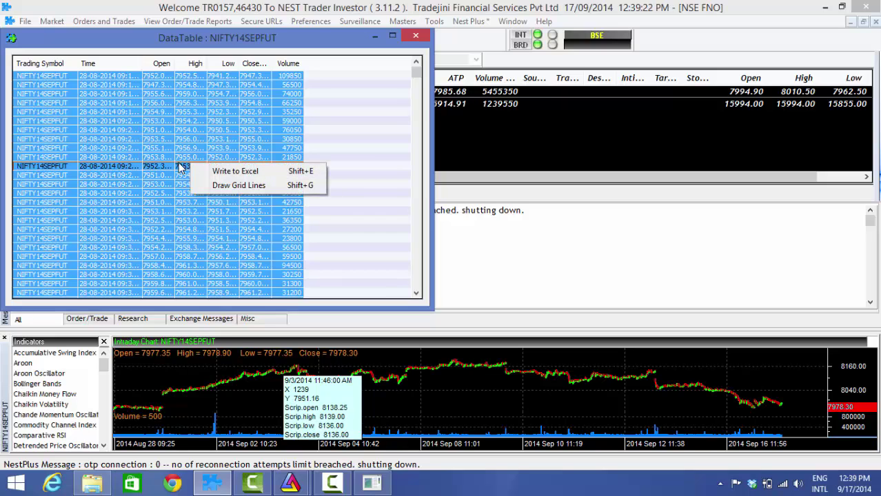
key(Escape)
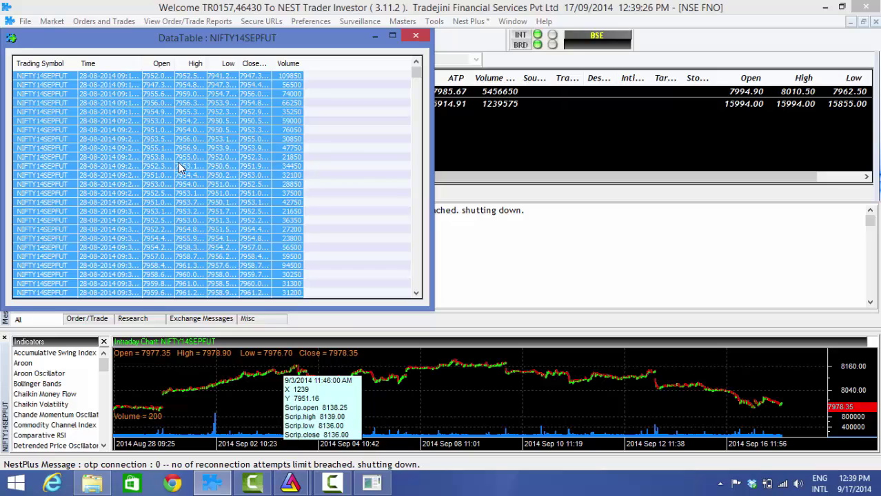
Step: Open the DataTable text file in Amifeeder\ABBackFill, paste the copied rows below the name=NIFTY_F1 line and save it
click(92, 483)
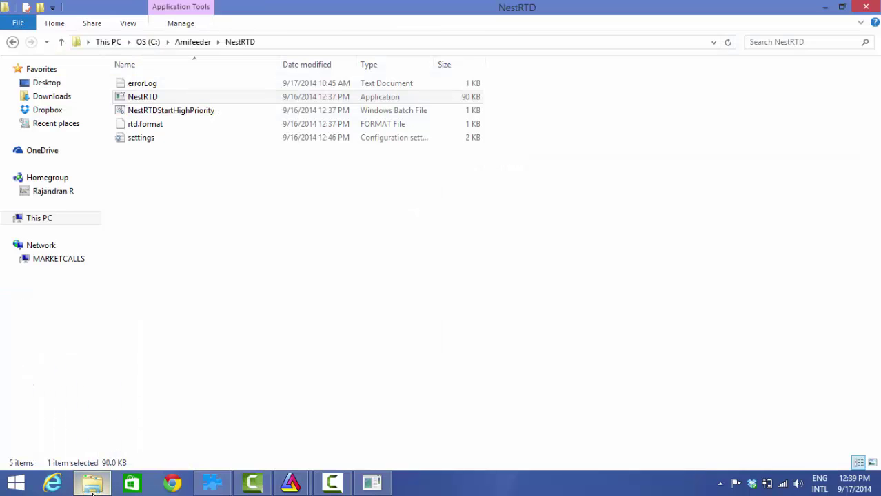
click(200, 44)
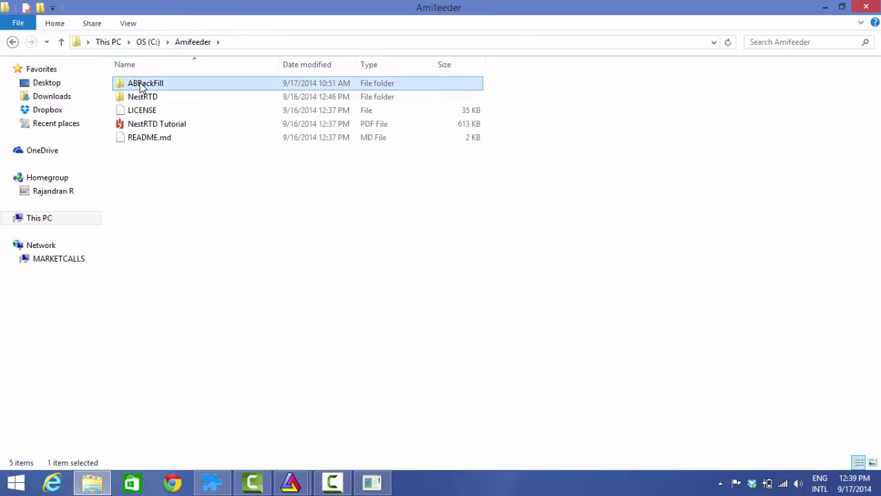
double_click(141, 83)
double_click(152, 112)
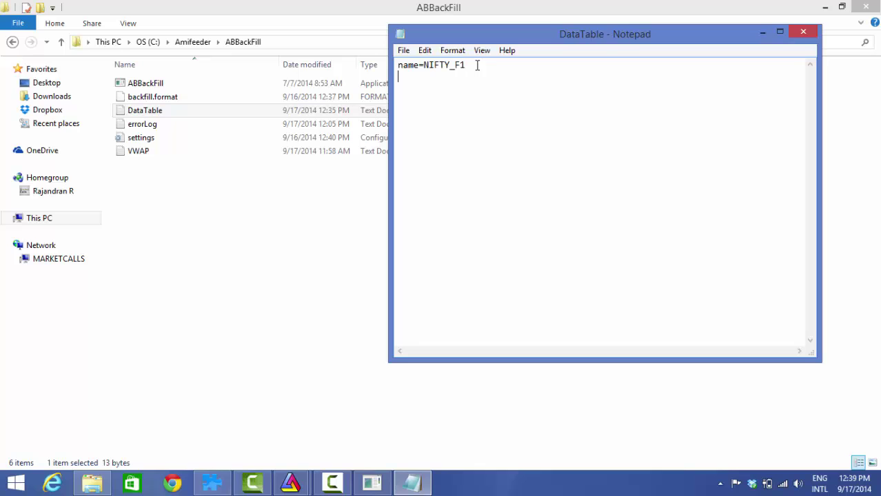
key(ctrl+v)
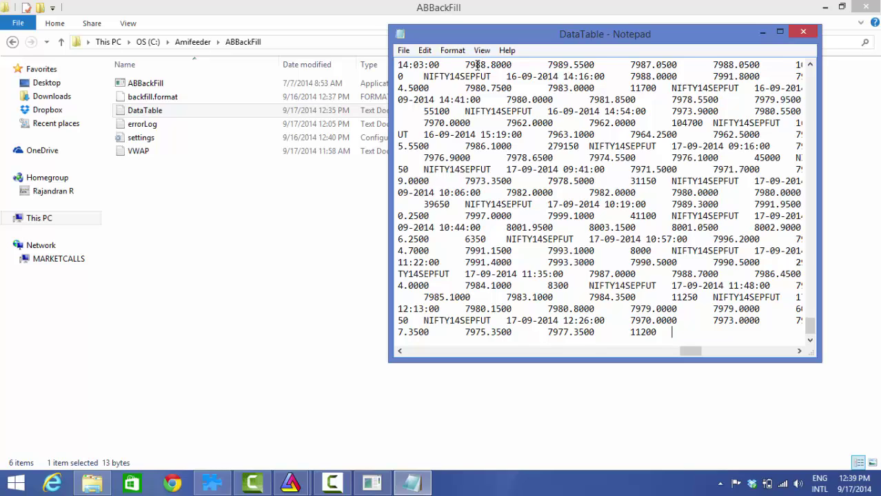
key(ctrl+s)
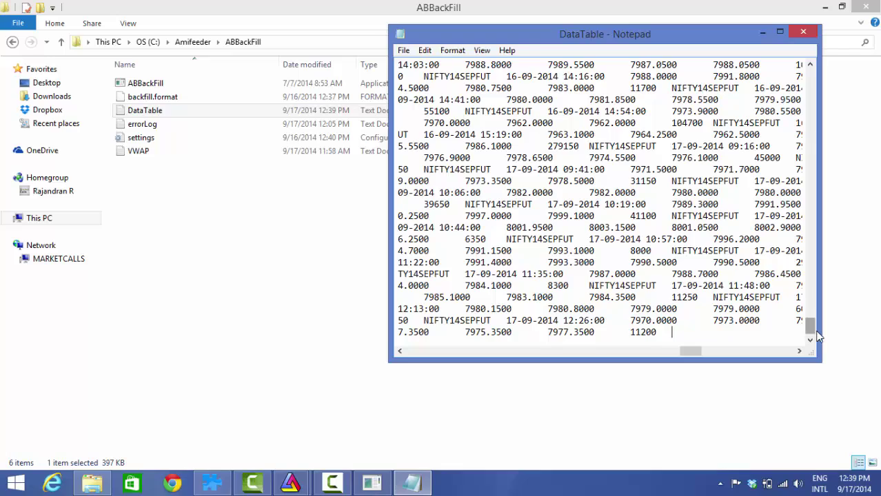
Step: Copy the name=NIFTY_F1 line from the start of the DataTable file and paste it after the last data row
drag(811, 330, 813, 68)
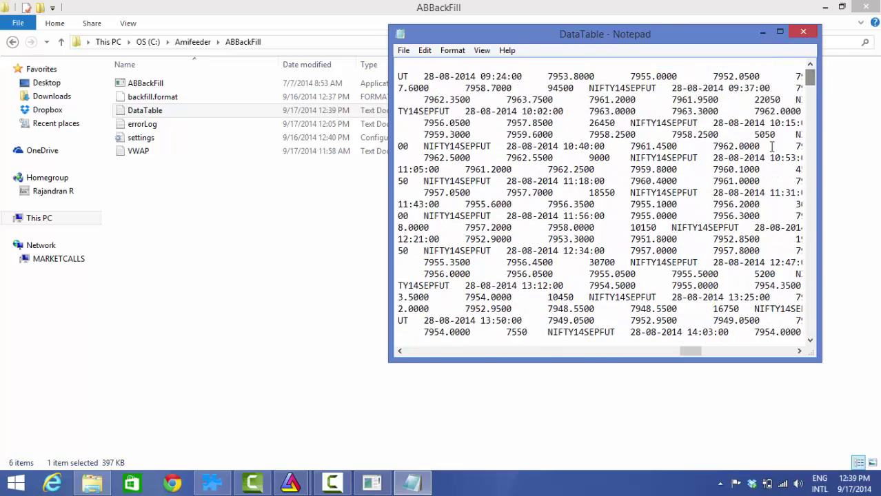
drag(687, 353, 406, 355)
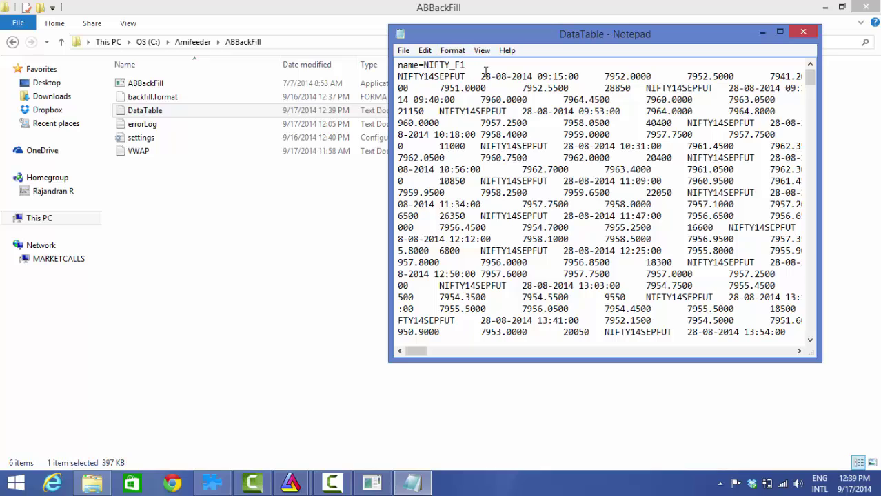
drag(468, 65, 397, 65)
key(ctrl+c)
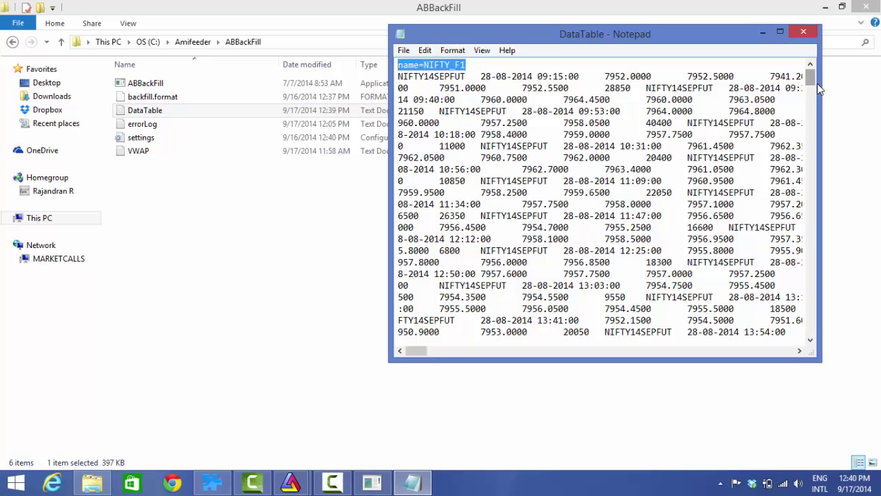
drag(813, 84, 806, 340)
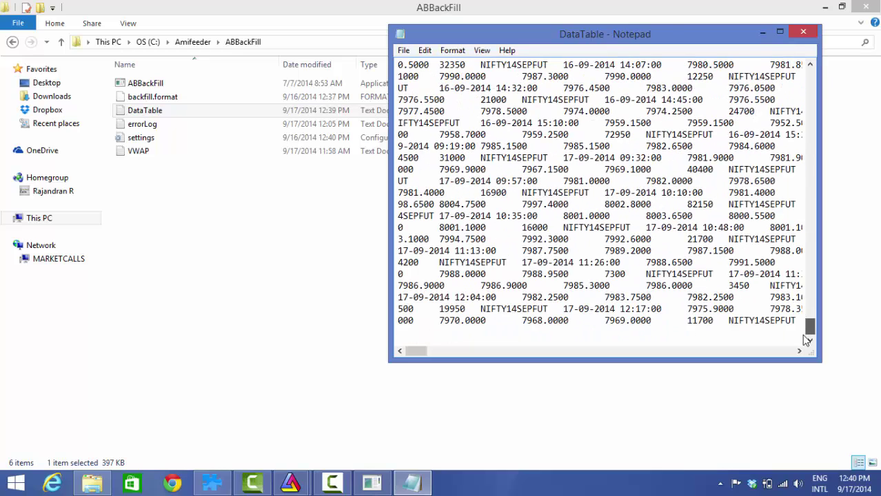
click(542, 334)
key(ctrl+v)
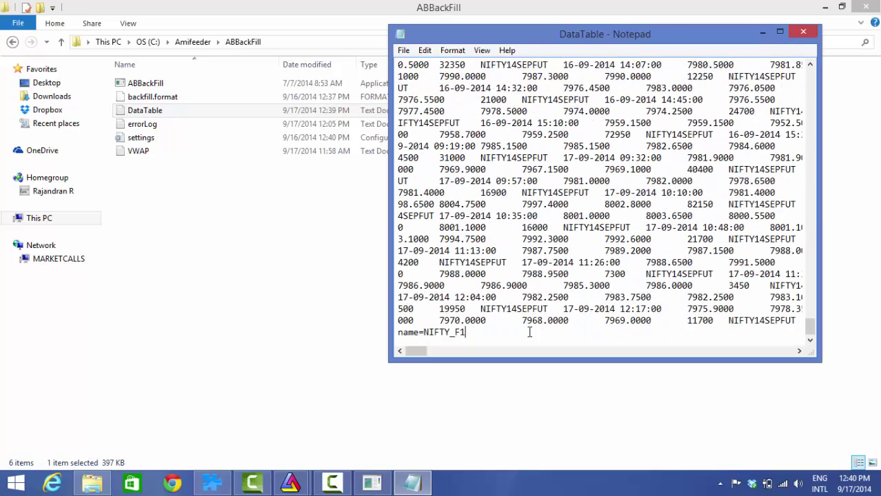
Step: Change the pasted line to name=BANKNIFTY_F1 and add a new line below it
click(424, 332)
text(BAN)
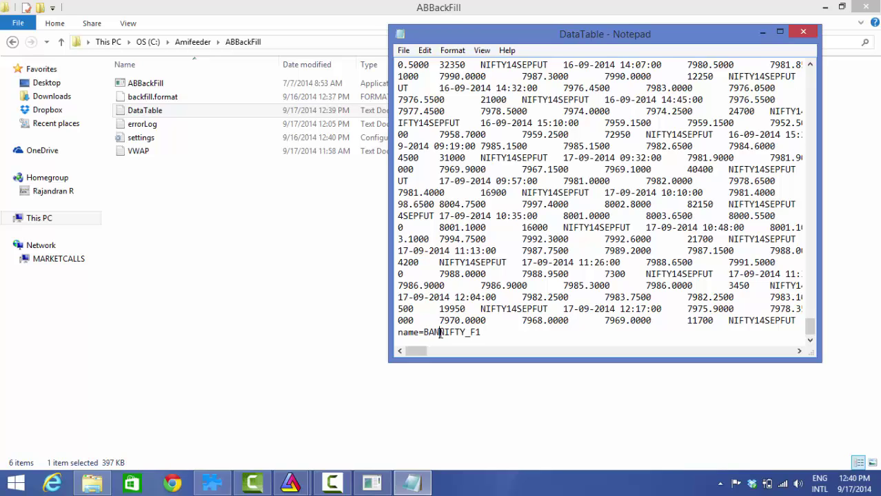
text(K)
click(494, 338)
key(Return)
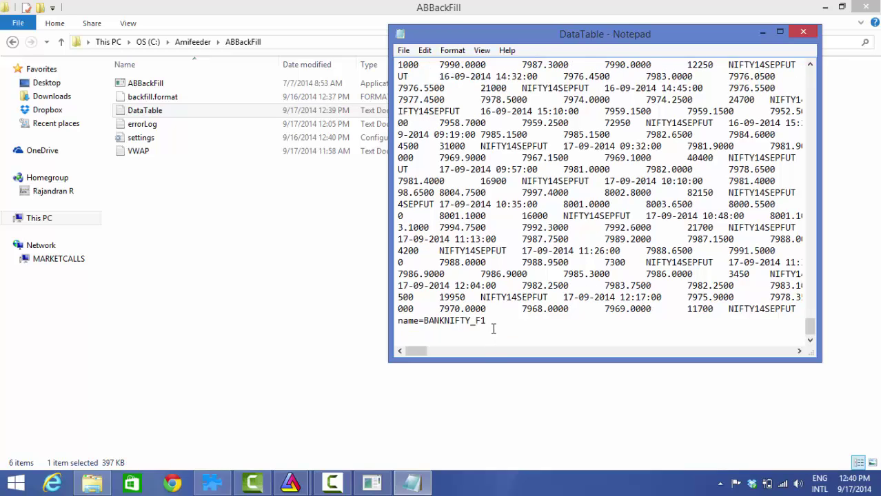
Step: Remove the name=BANKNIFTY_F1 line from the end of the DataTable file
drag(490, 321, 393, 318)
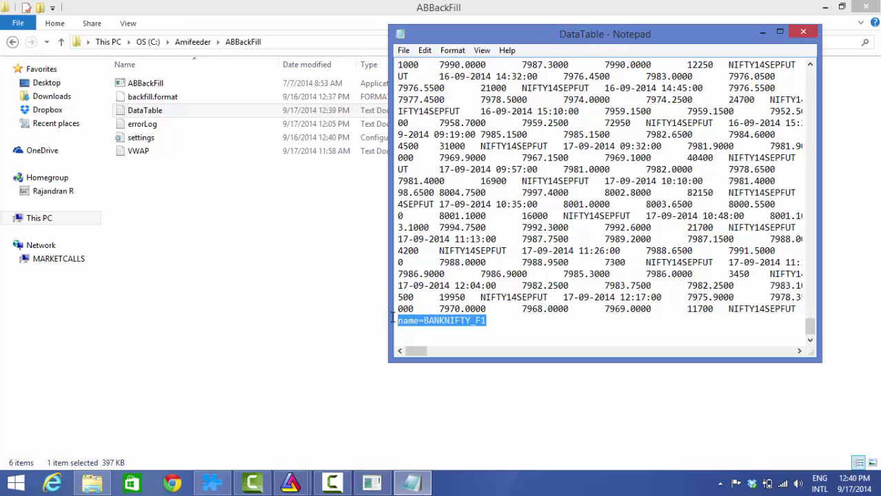
key(BackSpace)
key(BackSpace)
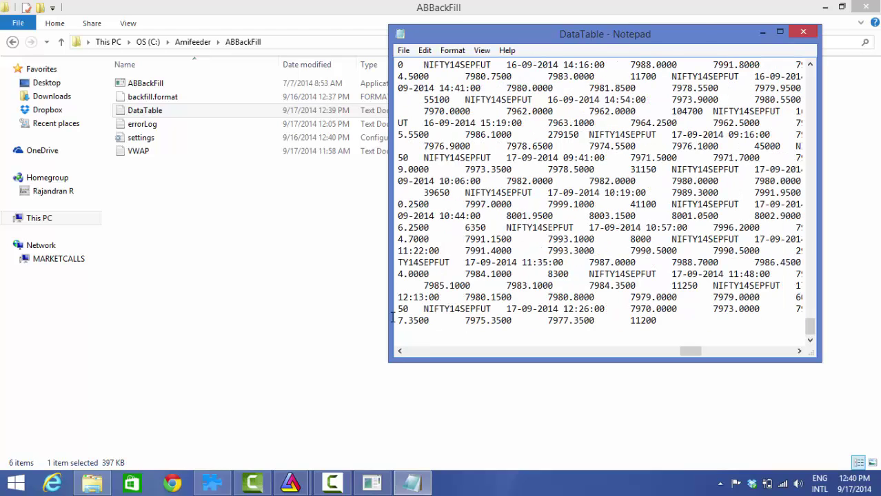
Step: Save the DataTable file with the NIFTY_F1 data and close it
key(ctrl+s)
click(403, 51)
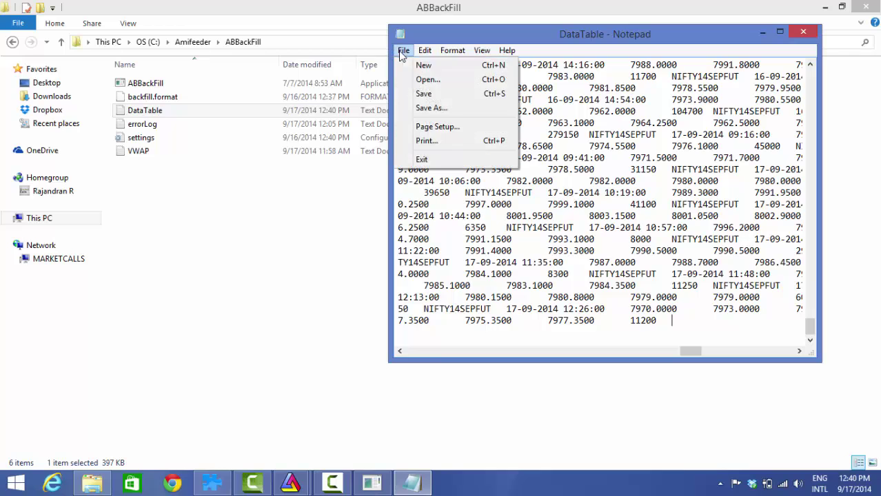
click(424, 95)
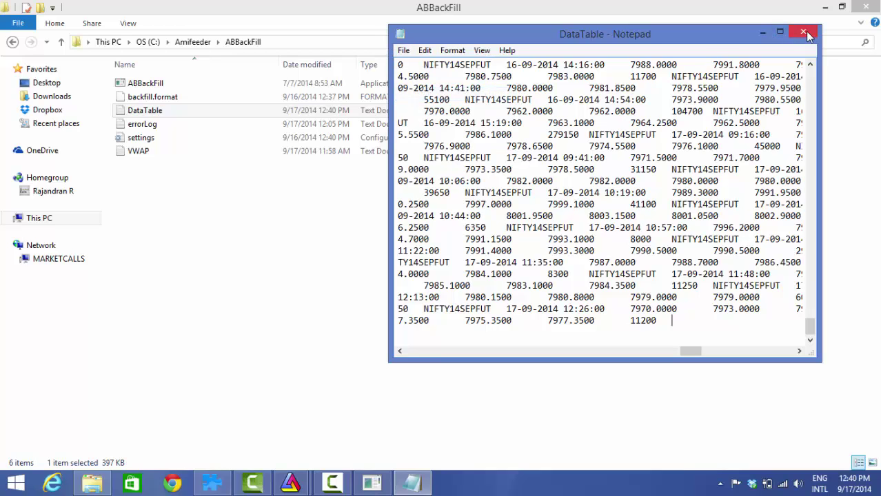
click(801, 31)
Step: Run the ABBackFill application as administrator
click(149, 86)
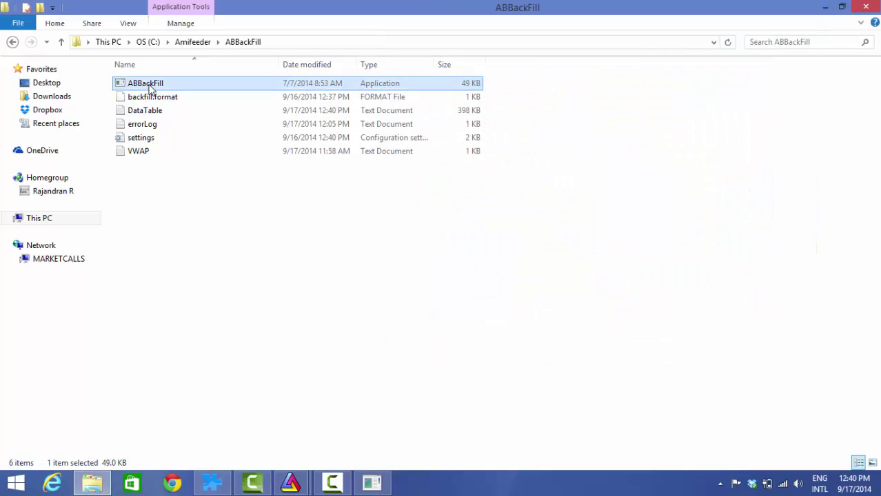
right_click(150, 89)
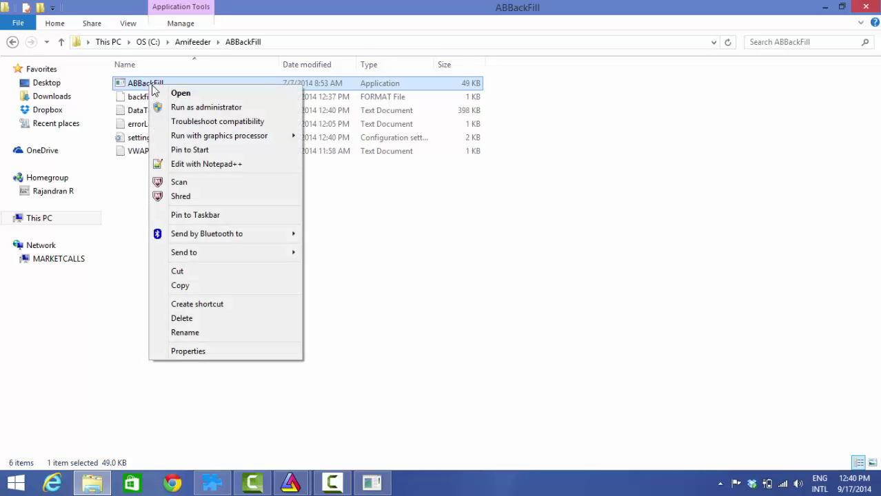
click(180, 108)
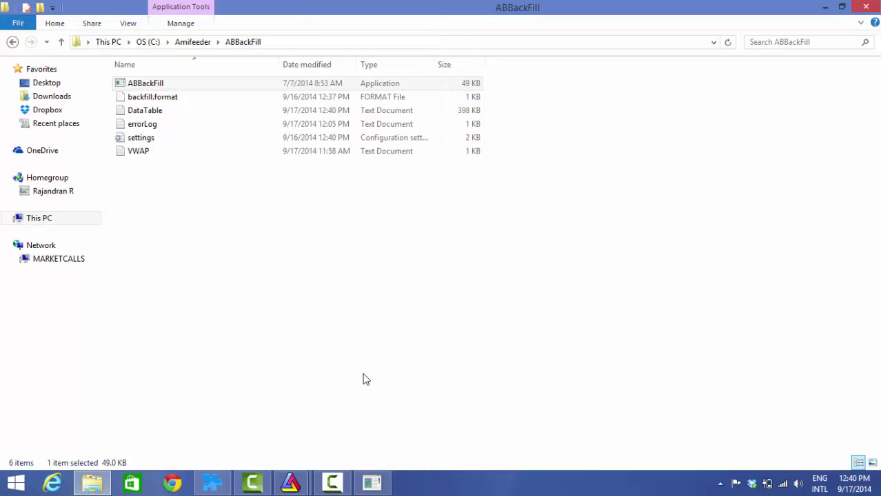
Step: Switch to the AmiBroker window that shows the NIFTY_F1 candlestick chart
click(291, 482)
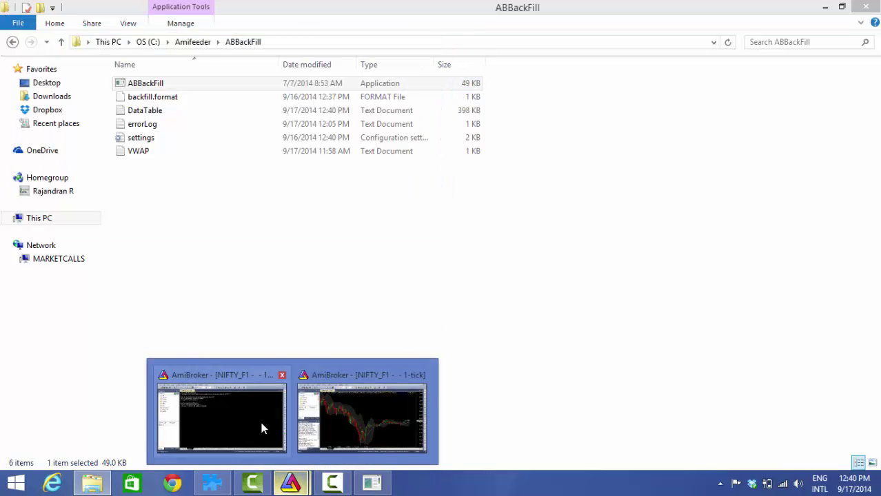
click(399, 417)
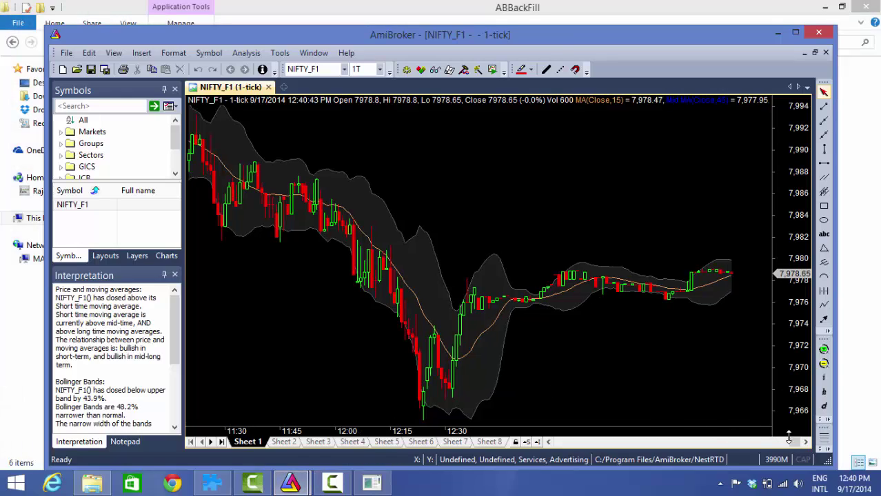
mouse_move(793, 444)
mouse_down()
mouse_move(571, 441)
mouse_move(782, 441)
mouse_move(802, 458)
mouse_up()
Step: Change the NIFTY_F1 chart from tick bars to the 1-minute intraday interval
right_click(314, 170)
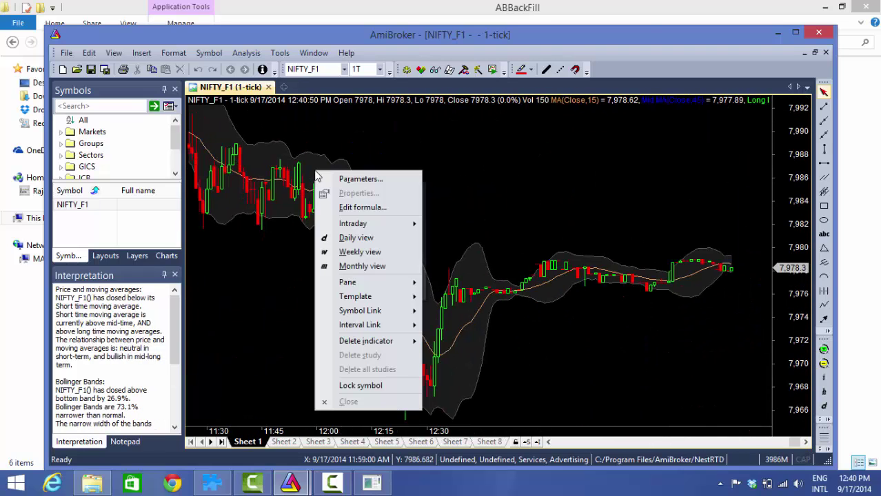
mouse_move(373, 220)
key(Right)
key(Down)
key(Down)
key(Down)
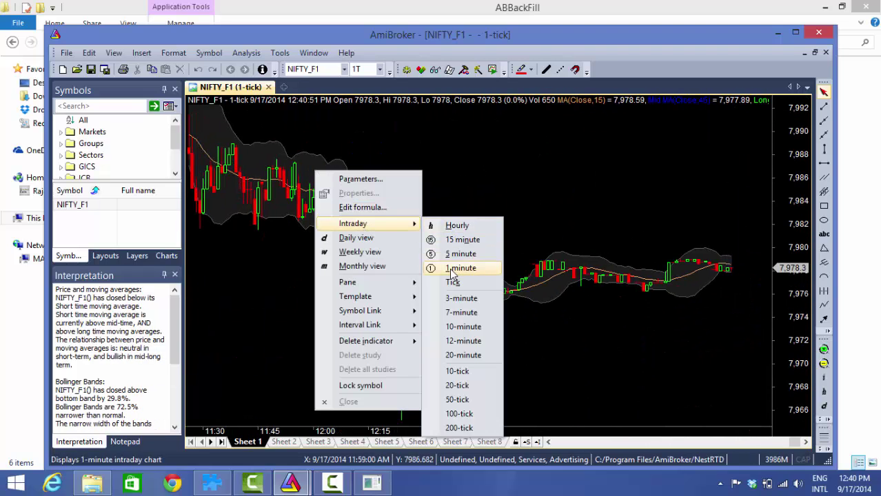
key(Return)
Step: Set the NIFTY_F1 chart to the 5-minute intraday interval and close the Interpretation pane
right_click(332, 157)
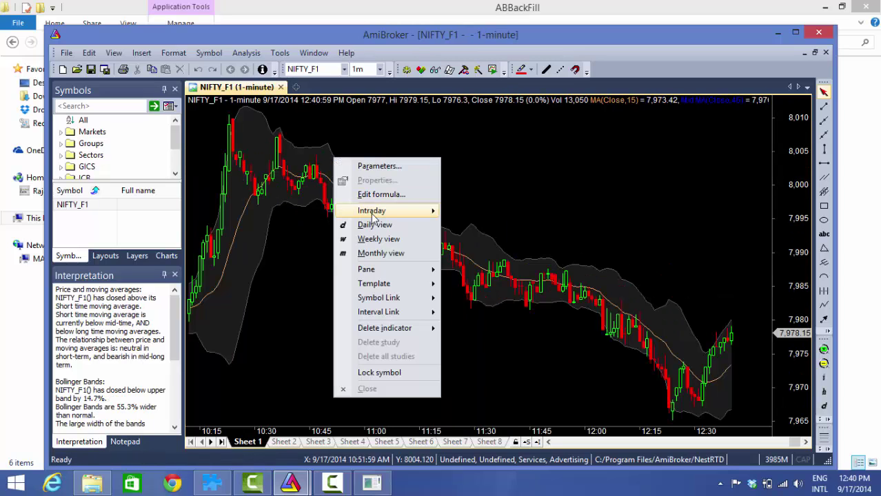
mouse_move(372, 212)
click(470, 241)
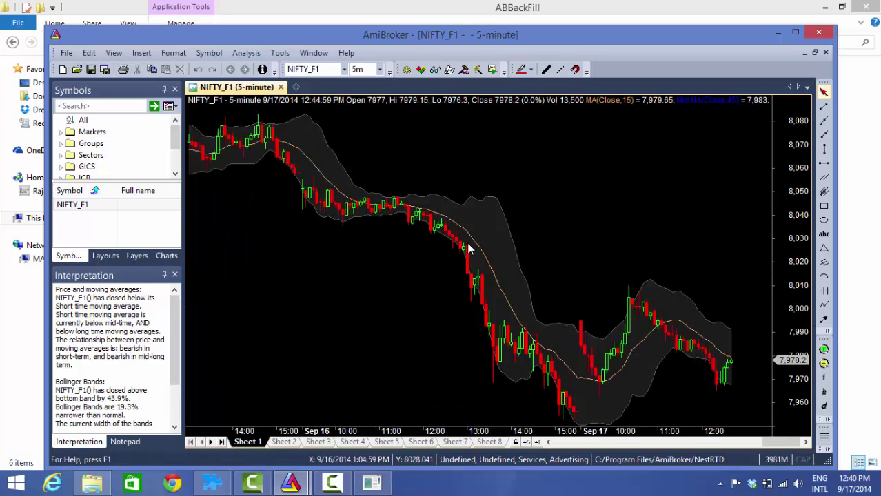
click(174, 275)
click(175, 276)
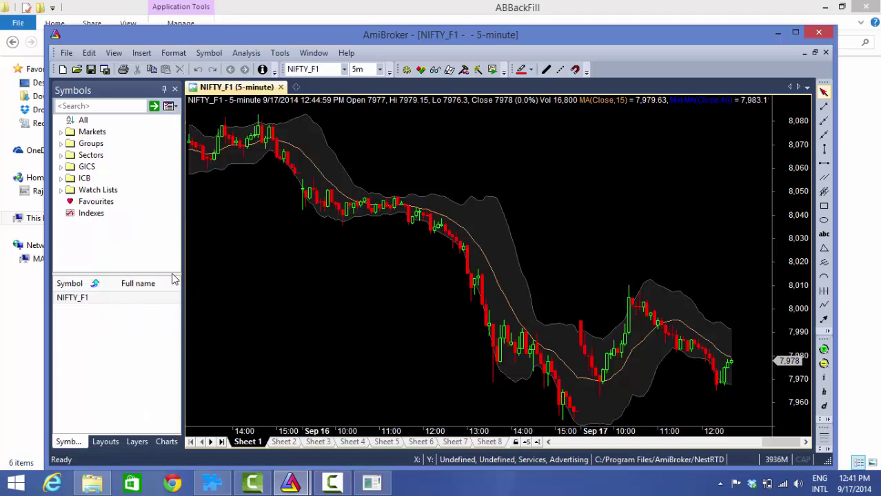